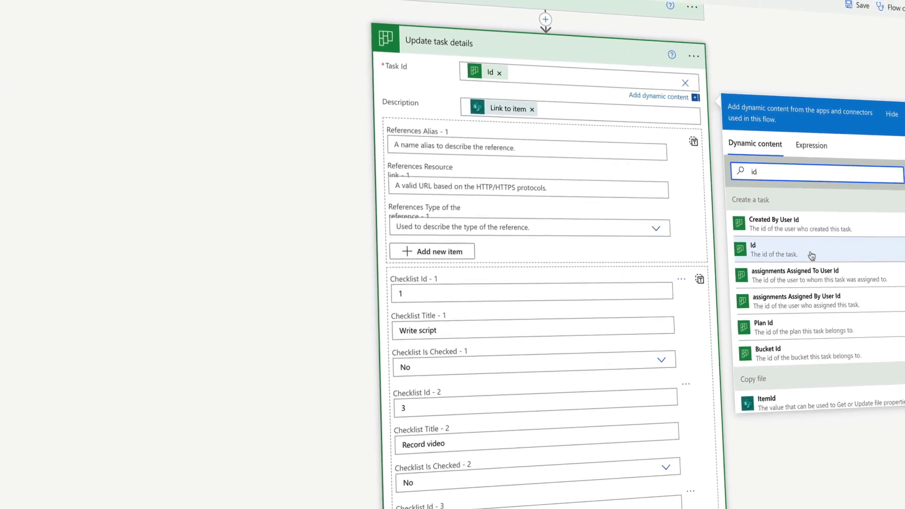
click(774, 80)
click(529, 108)
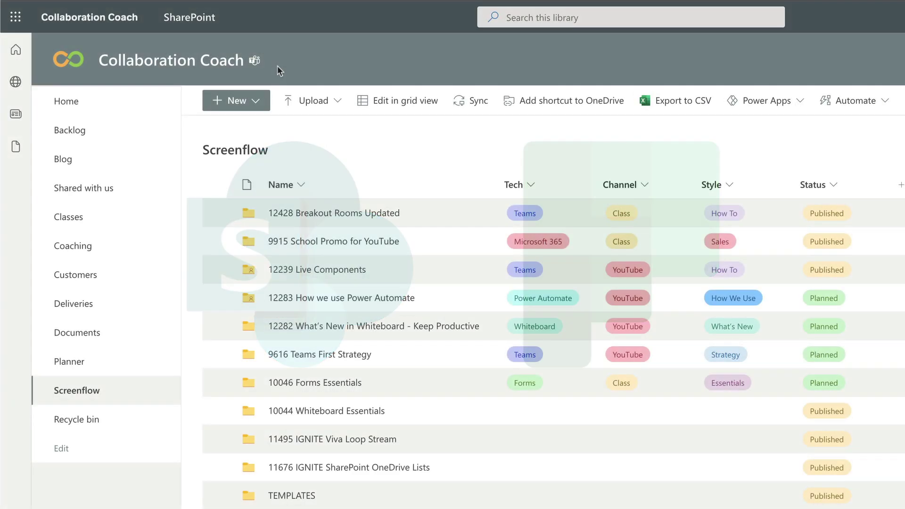
Create a folder named My New Video in the Screenflow library.
click(238, 100)
click(252, 130)
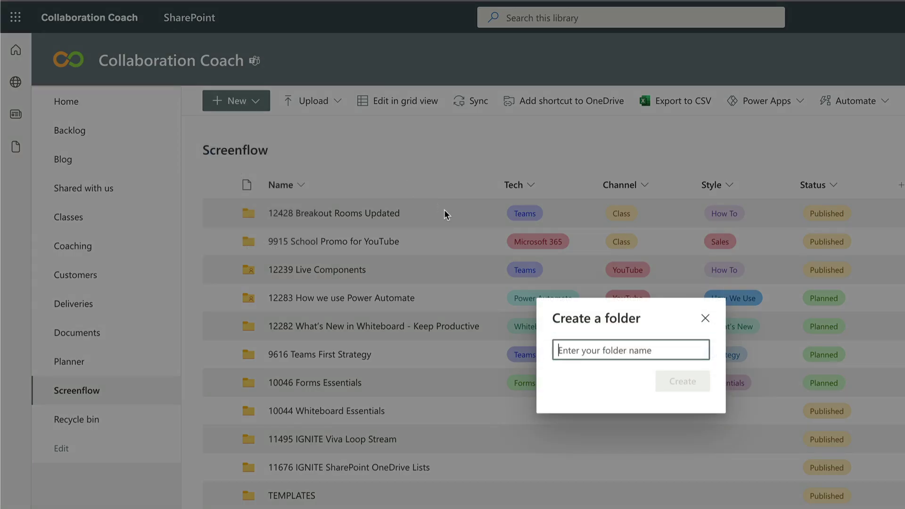
text(My New Video)
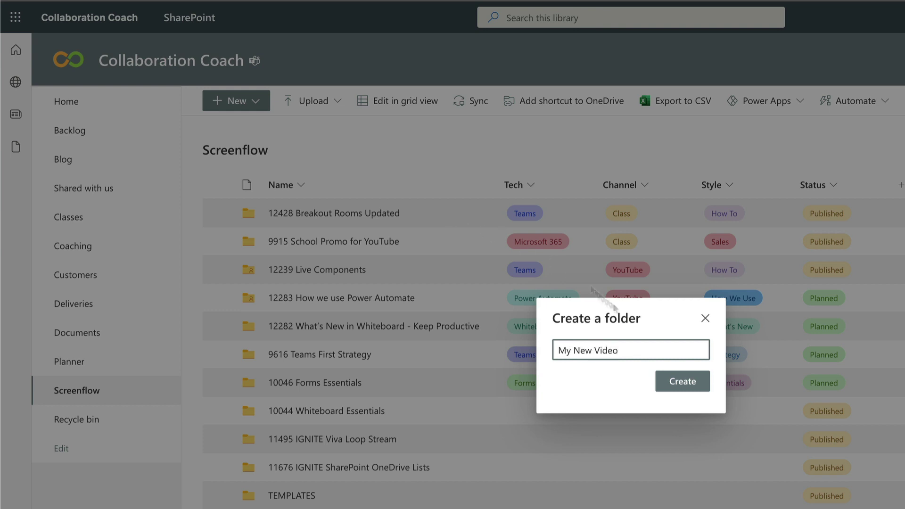
click(682, 380)
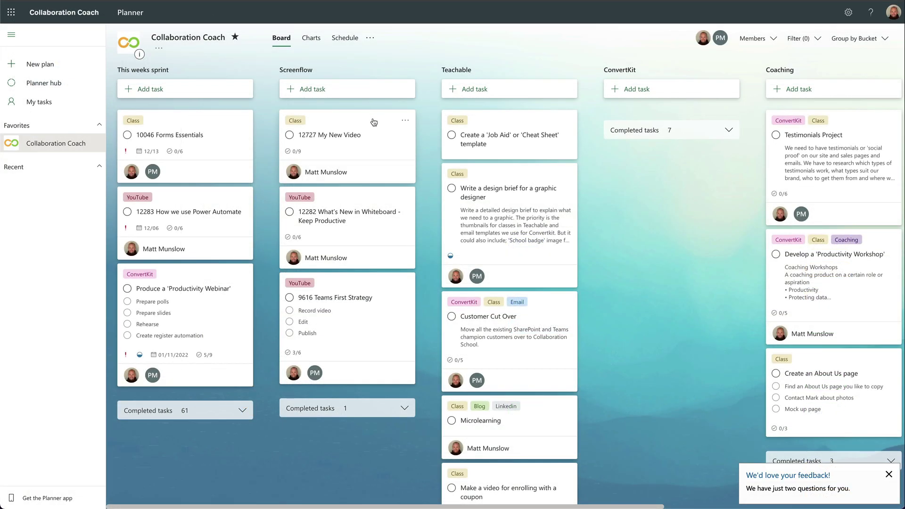
Open the 12727 My New Video task in the Screenflow bucket of the Planner board.
click(375, 121)
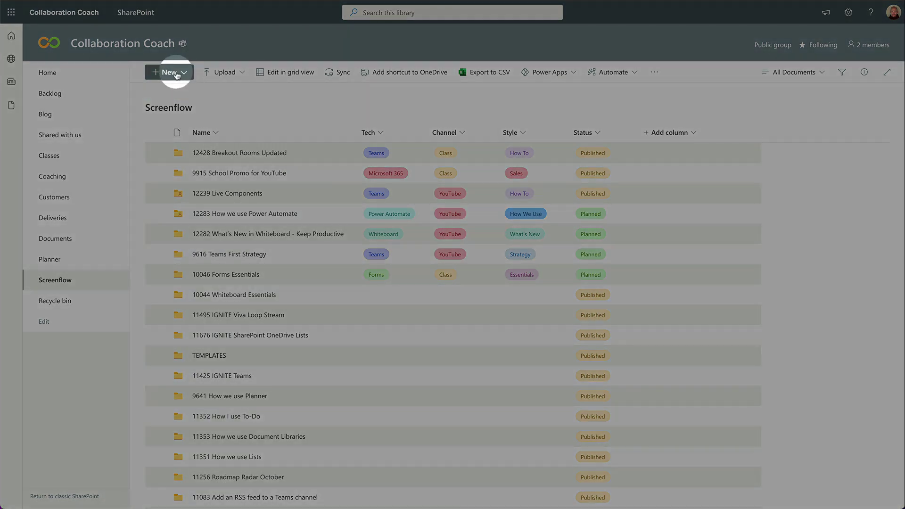
Add a new folder called My New Video to the Screenflow document library in SharePoint.
click(169, 73)
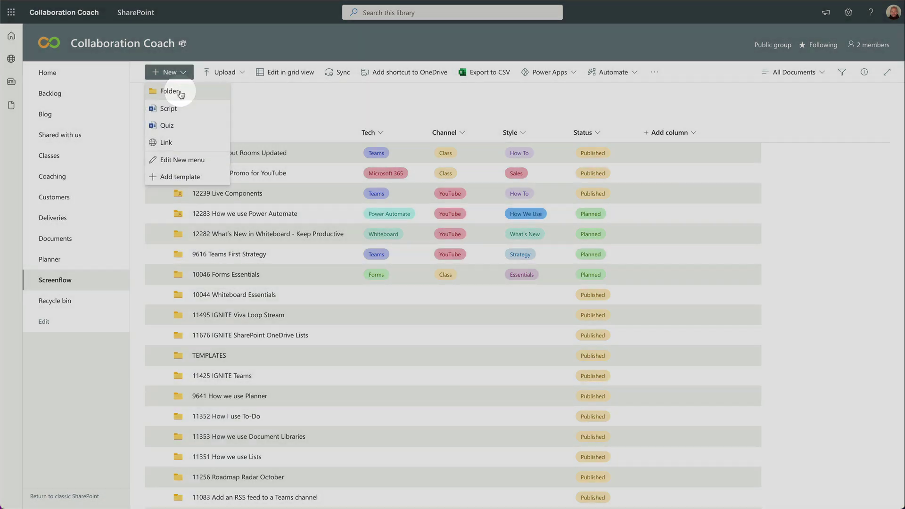
click(181, 95)
text(My New Video)
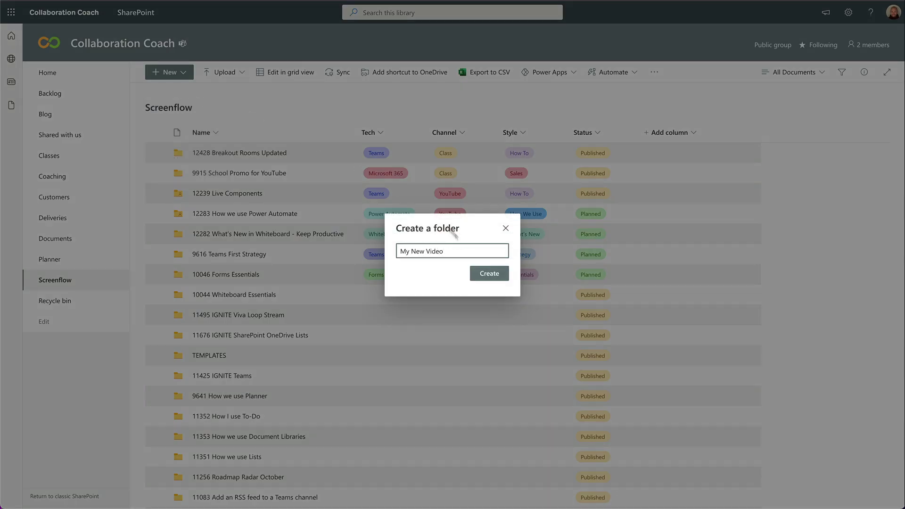
click(488, 272)
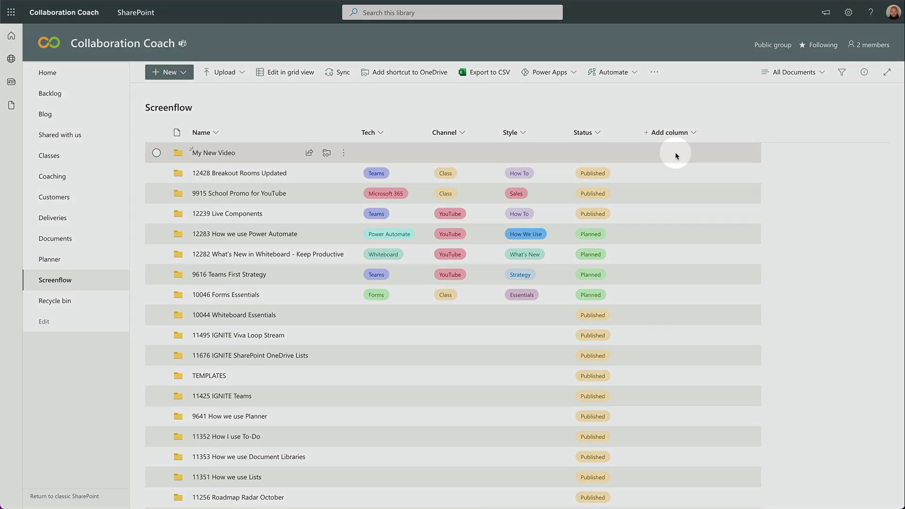
Run the New Class flow on the My New Video folder and refresh the library page.
click(676, 156)
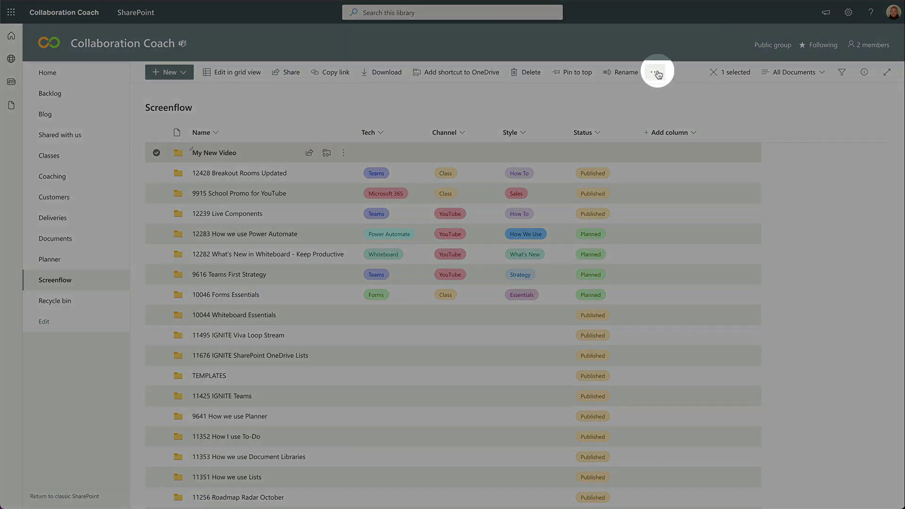
click(656, 72)
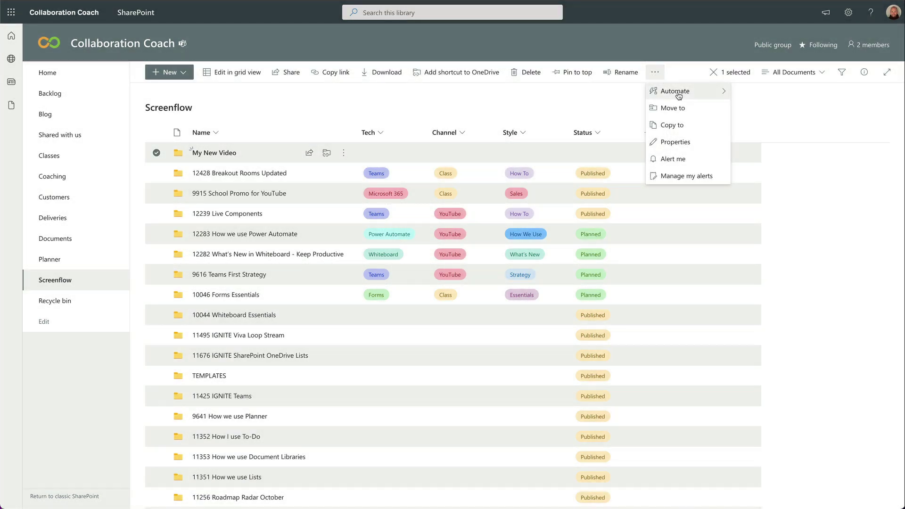
mouse_move(679, 96)
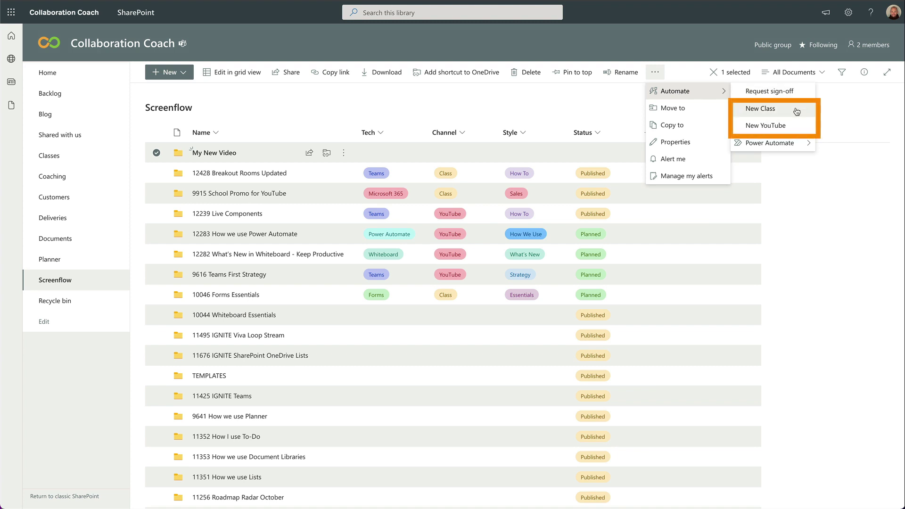
click(797, 112)
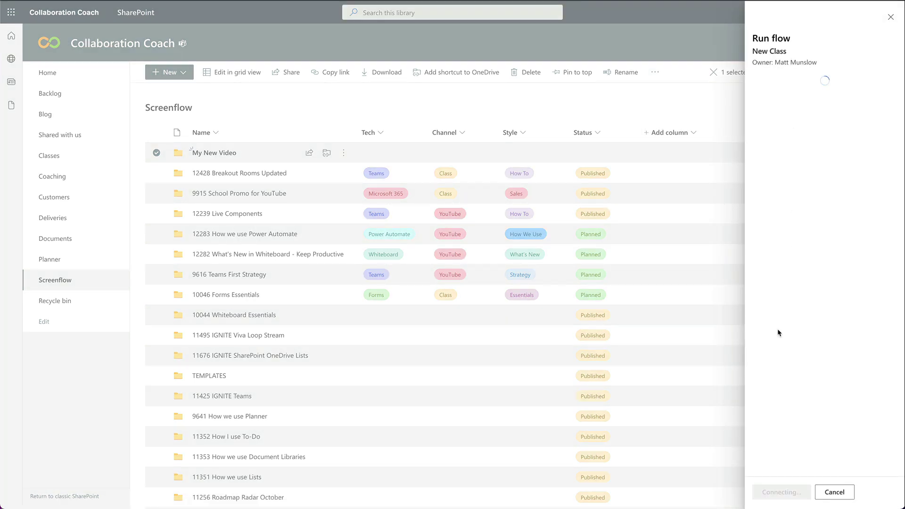
click(771, 492)
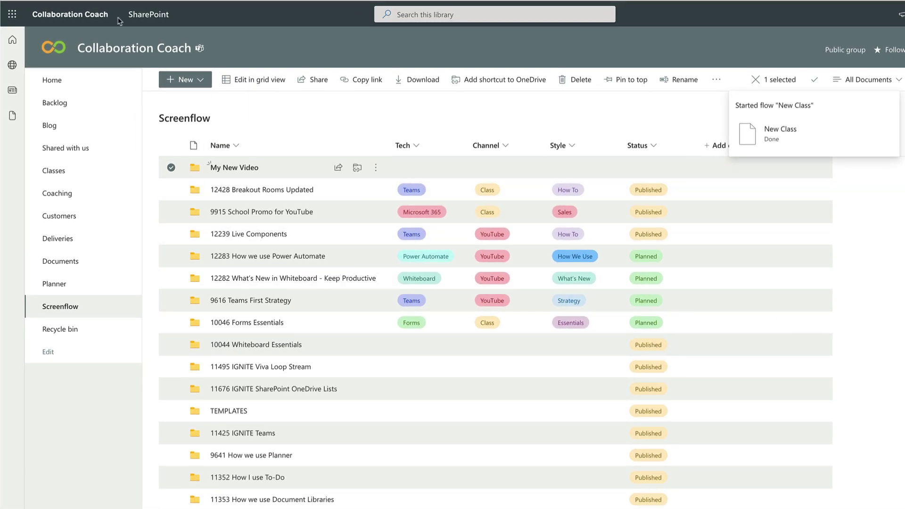
key(super+r)
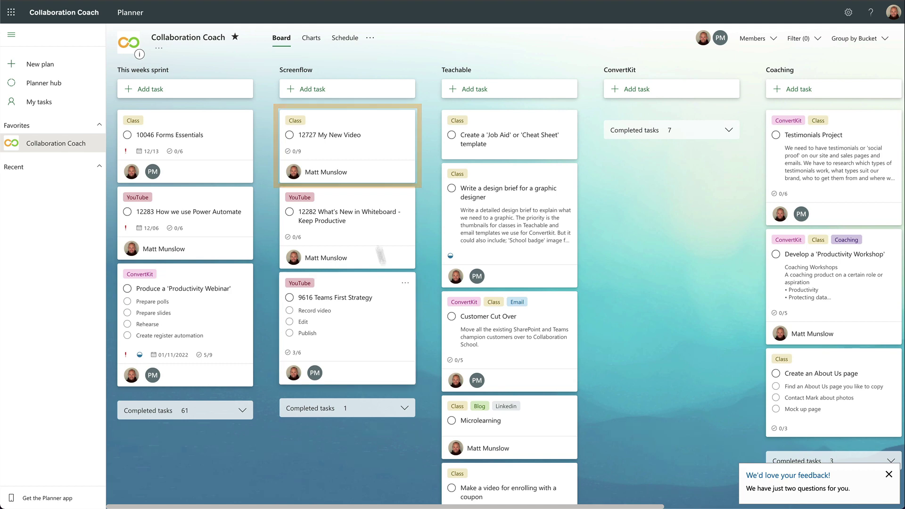
Switch to the Planner board and open the 12727 My New Video task in the Screenflow bucket.
click(373, 122)
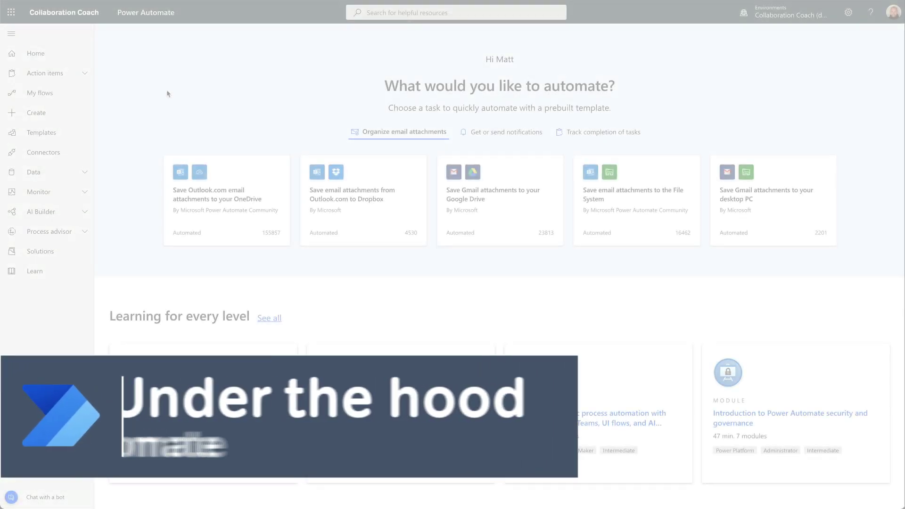
Switch to Power Automate and open the New Class cloud flow for editing.
click(42, 94)
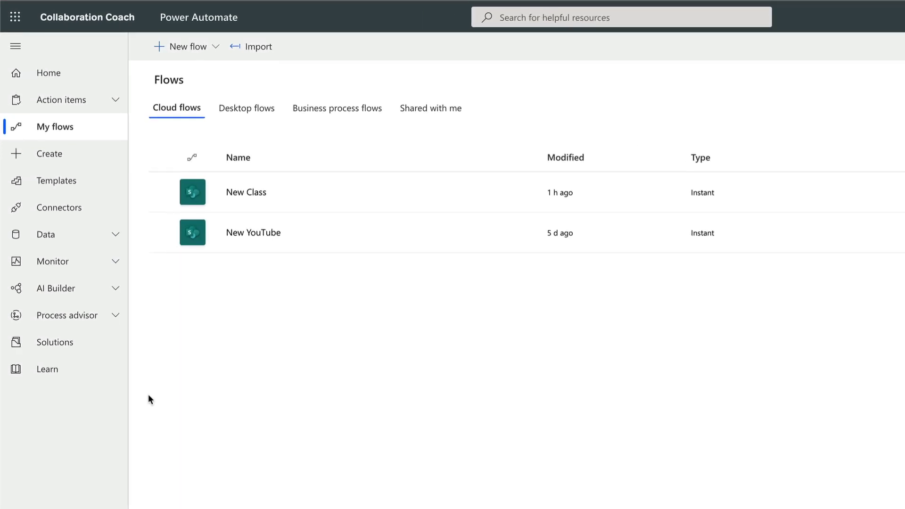
click(338, 190)
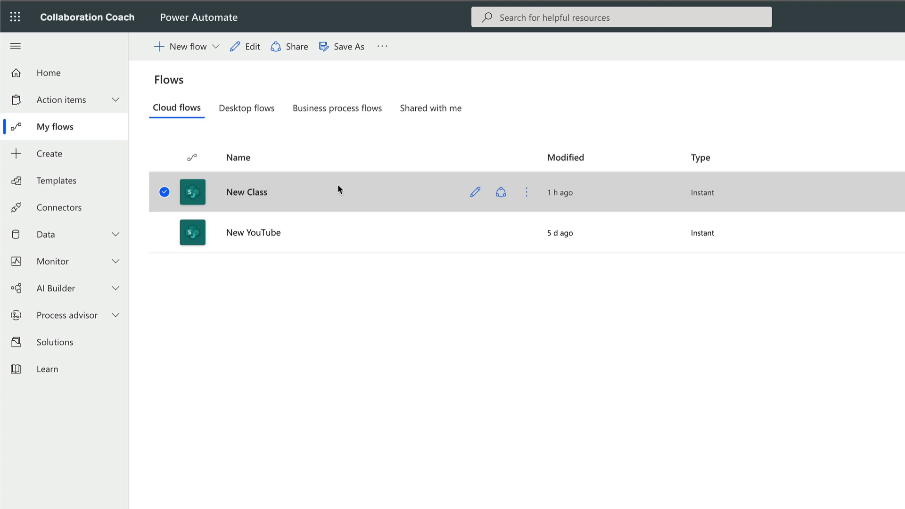
click(257, 193)
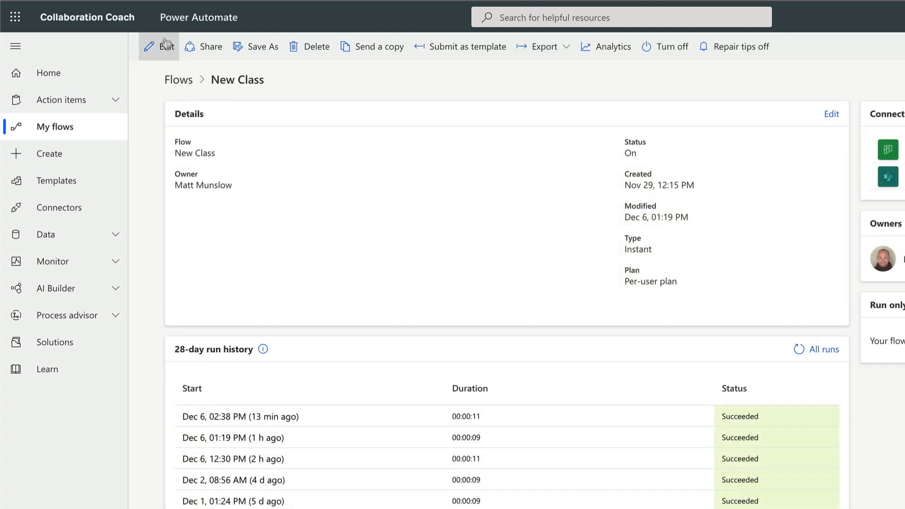
click(165, 45)
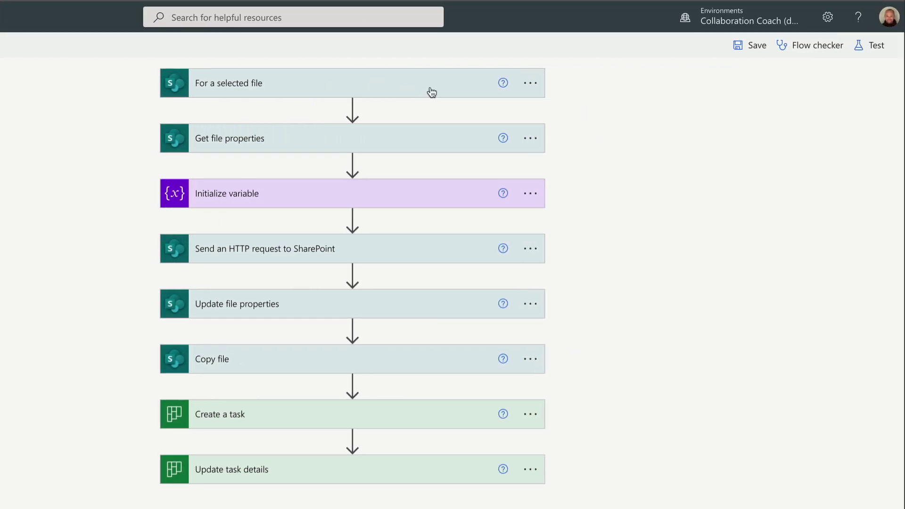
Examine the For a selected file trigger and the dynamic content available for the Id of Get file properties.
click(432, 92)
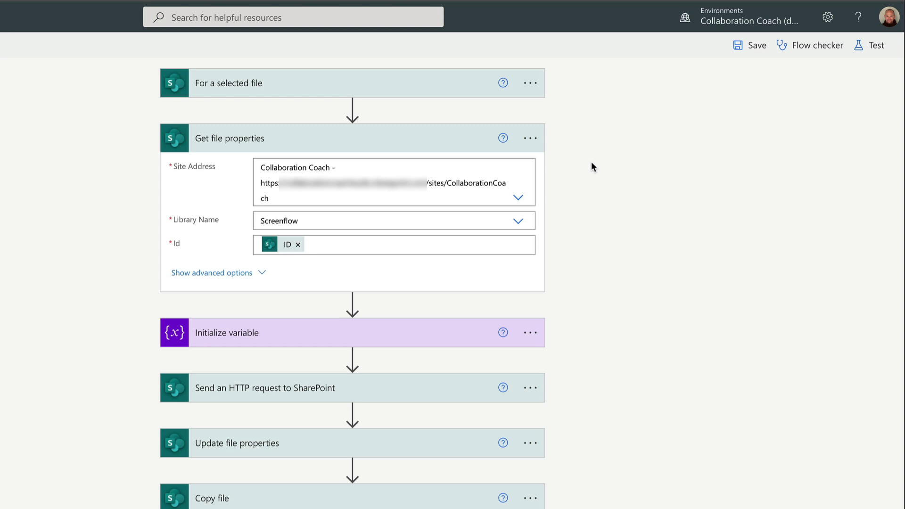
click(360, 243)
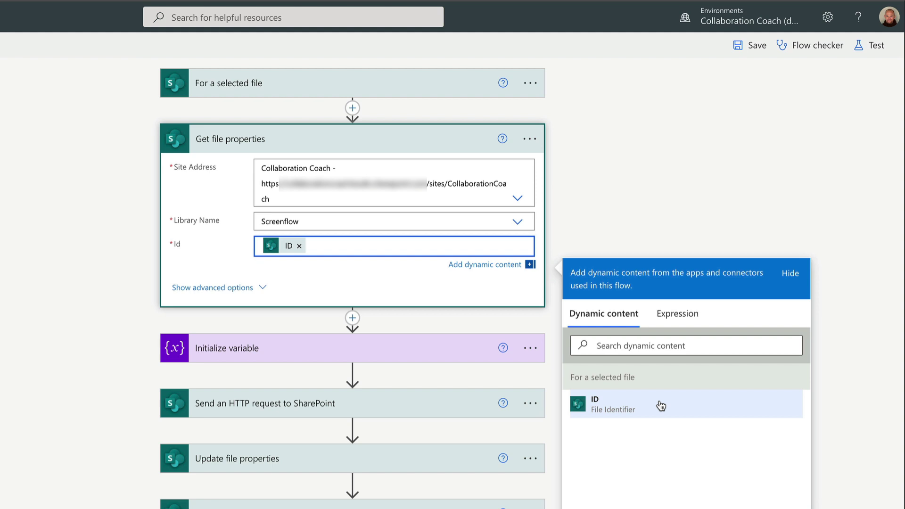
click(568, 214)
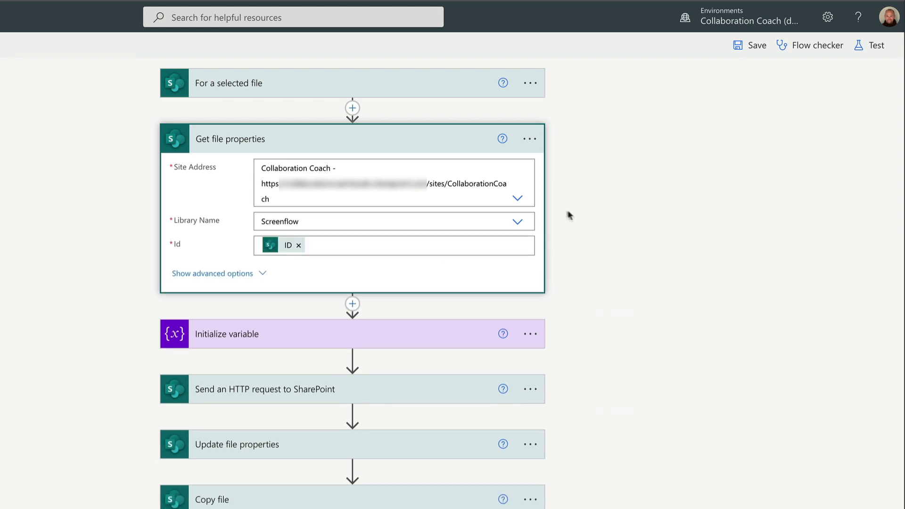
click(238, 148)
Examine the Initialize variable action for NewFileName and the dynamic content available for its value.
click(222, 194)
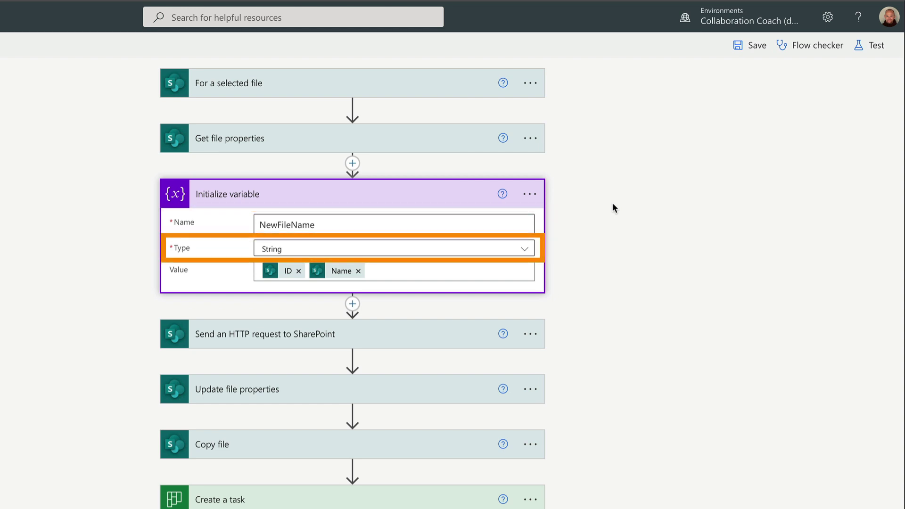
click(401, 267)
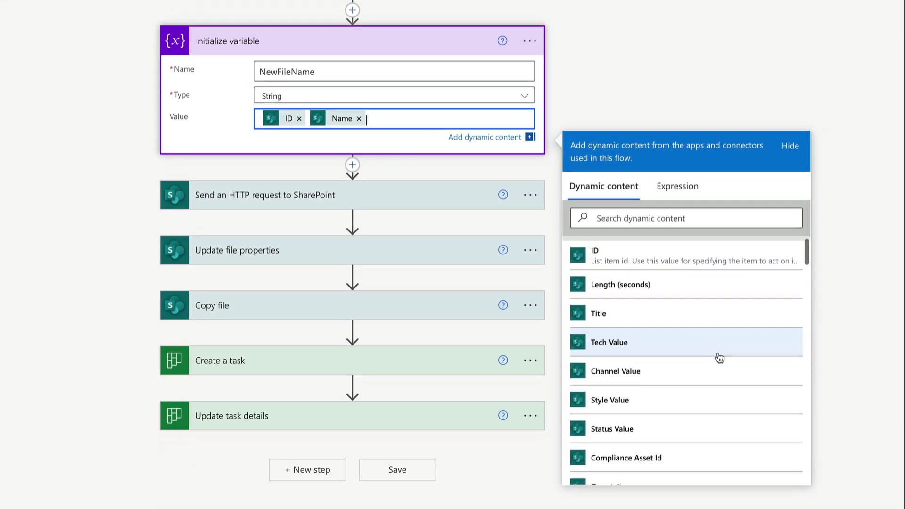
scroll(717, 358, down, 10)
scroll(714, 360, up, 15)
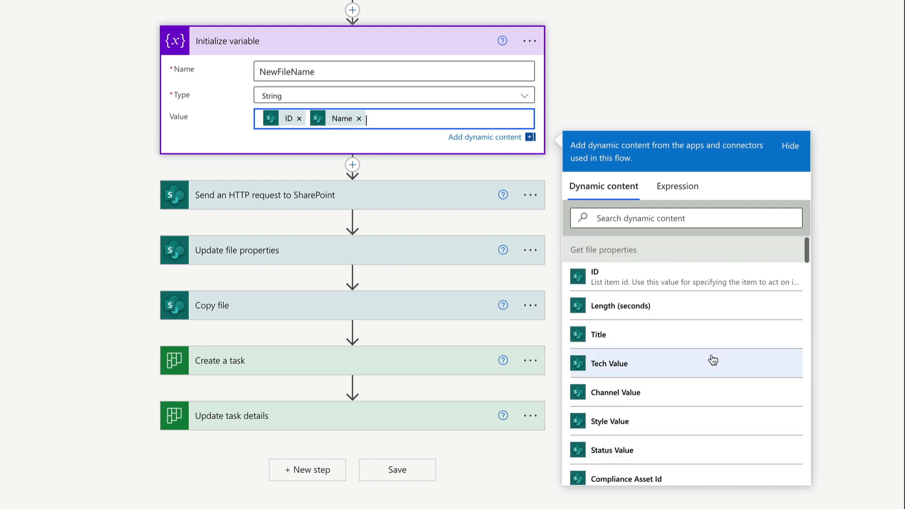
click(307, 117)
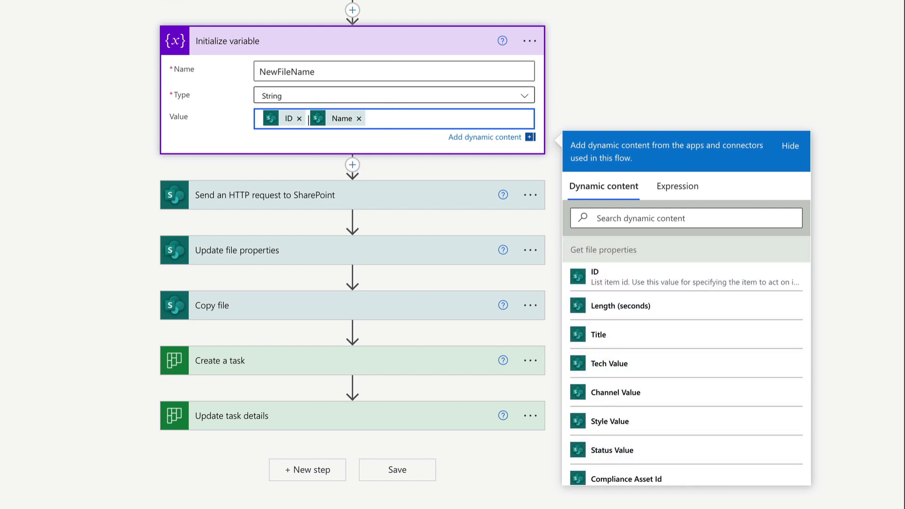
click(430, 119)
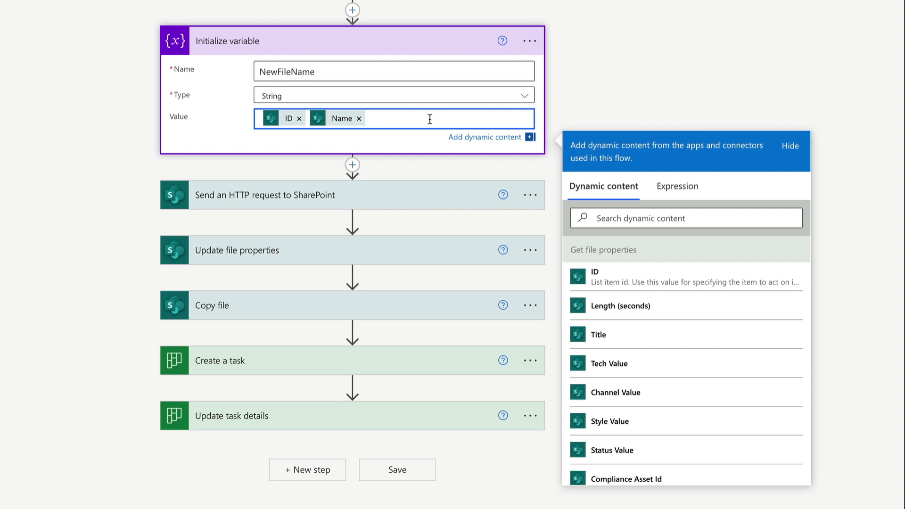
click(227, 42)
Examine the Send an HTTP request to SharePoint action and the dynamic content available for its body.
click(227, 96)
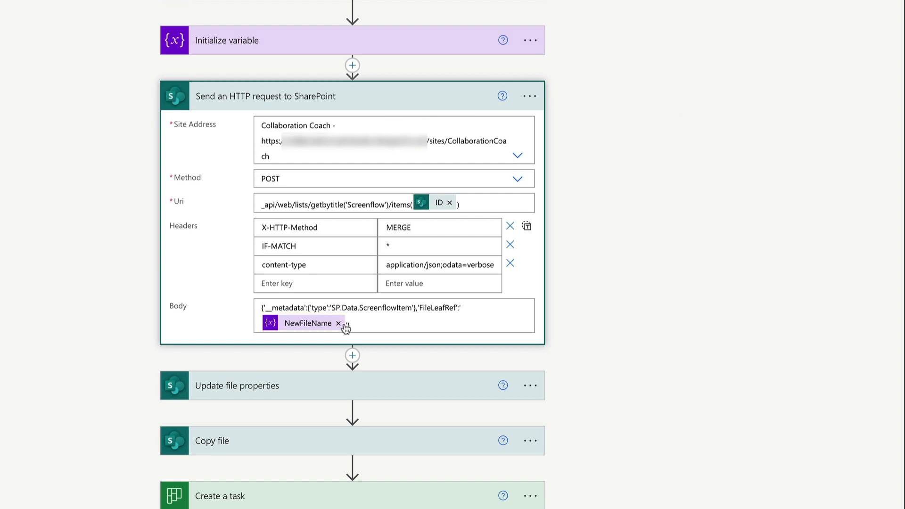
click(372, 327)
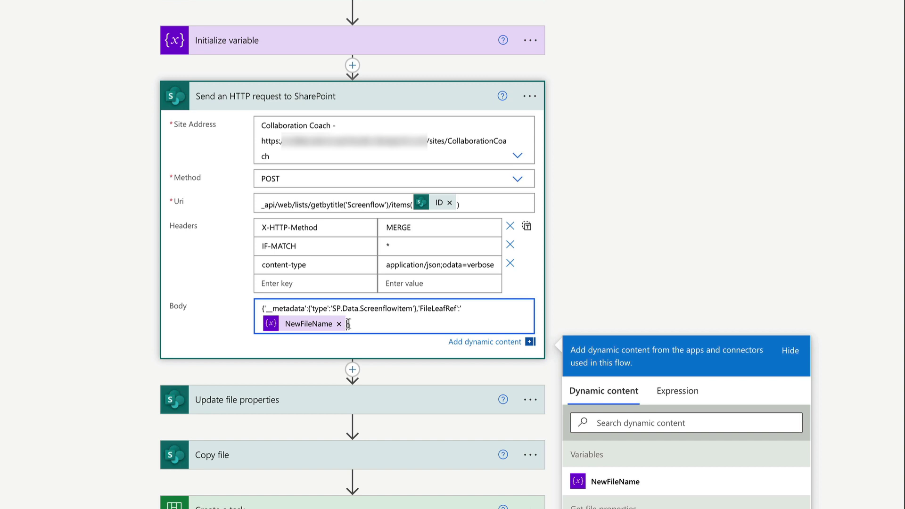
scroll(673, 378, down, 1)
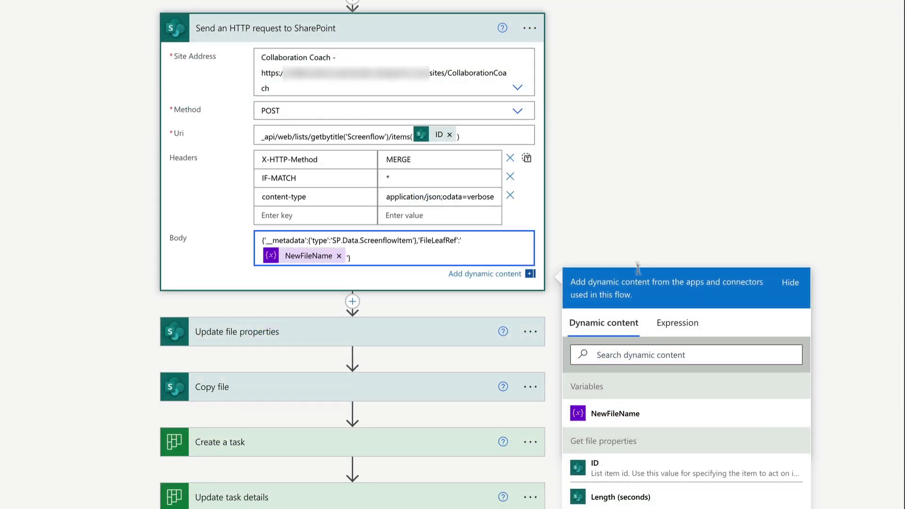
click(626, 231)
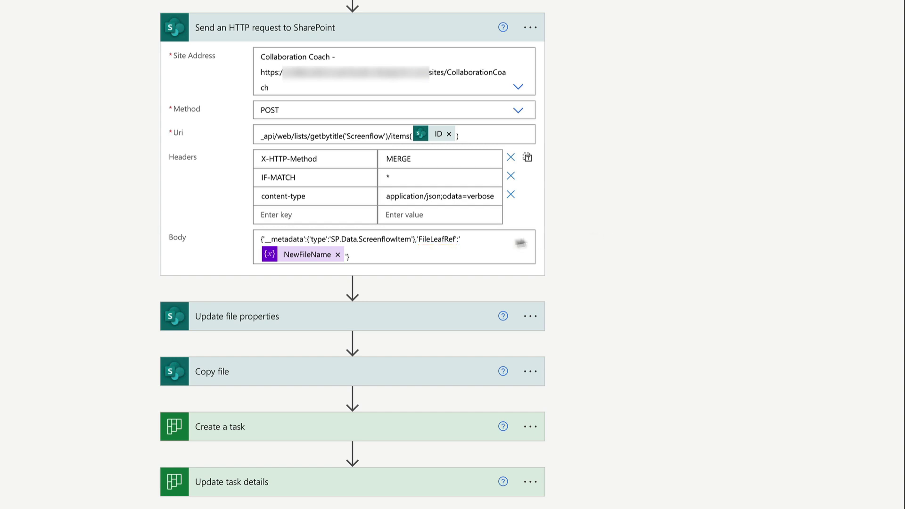
click(385, 251)
scroll(689, 468, down, 5)
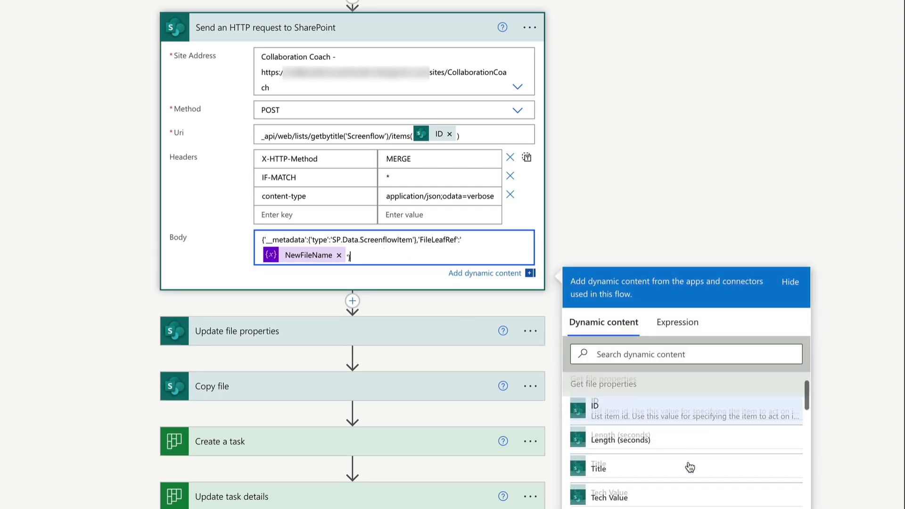
scroll(690, 467, up, 5)
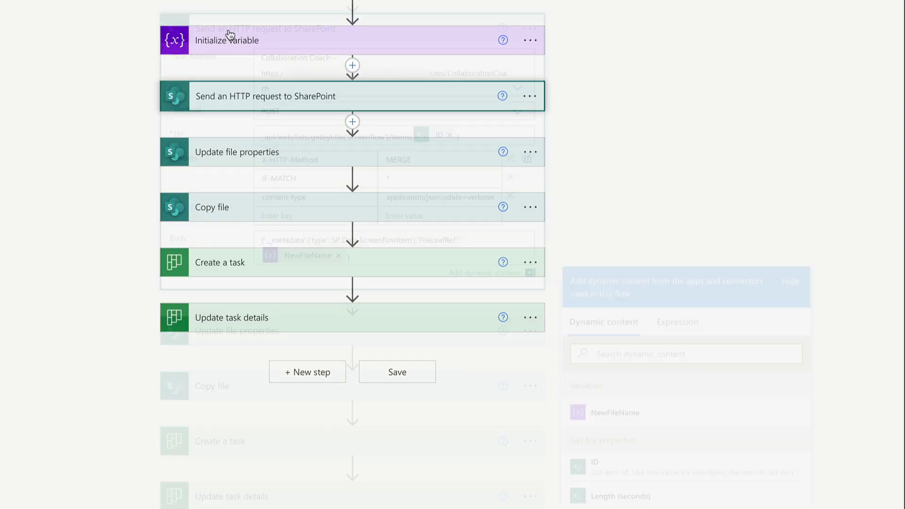
Examine the Update file properties action, including the available options for Channel Value and Status Value.
click(228, 152)
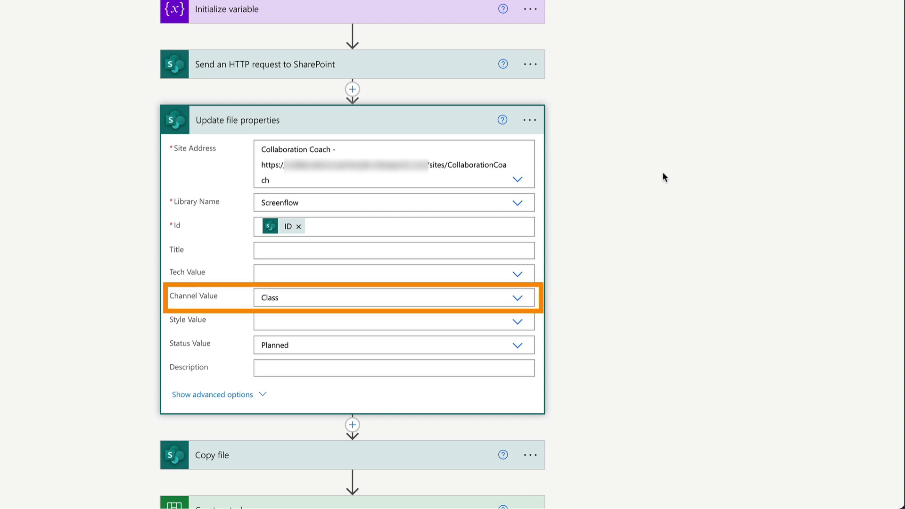
click(517, 299)
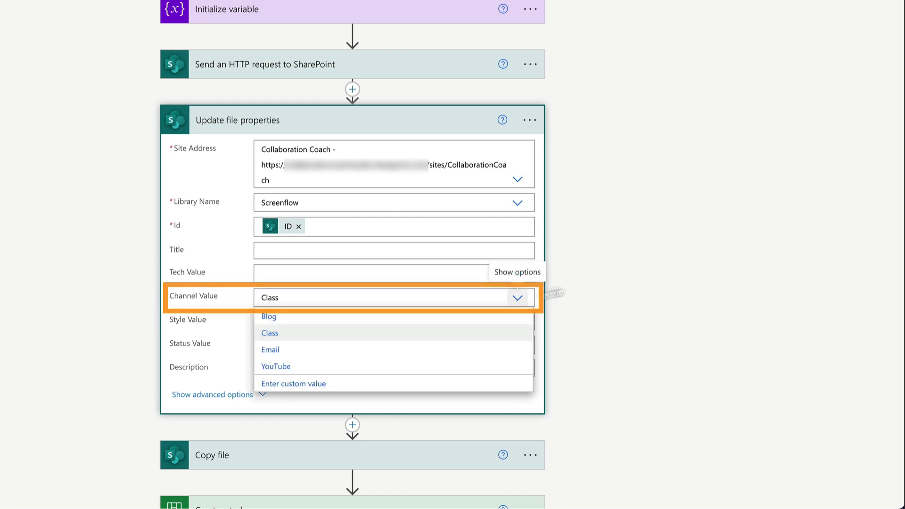
click(663, 283)
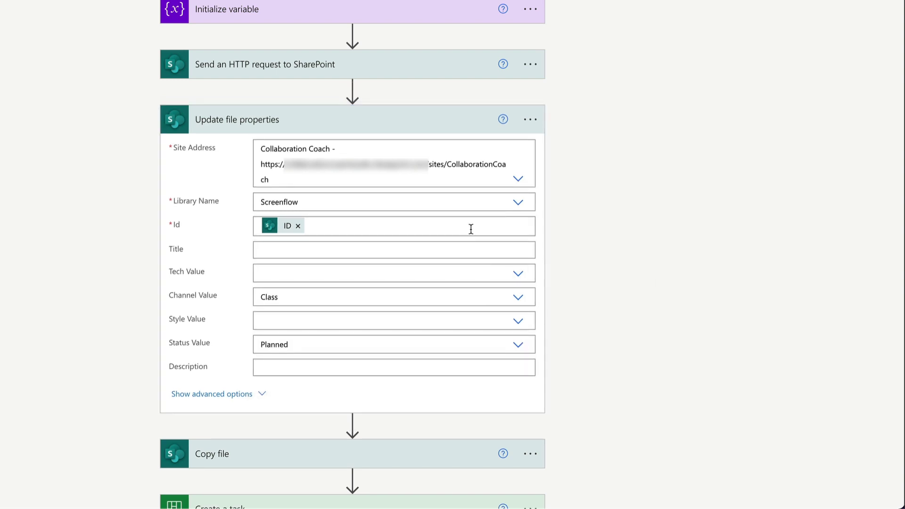
click(518, 345)
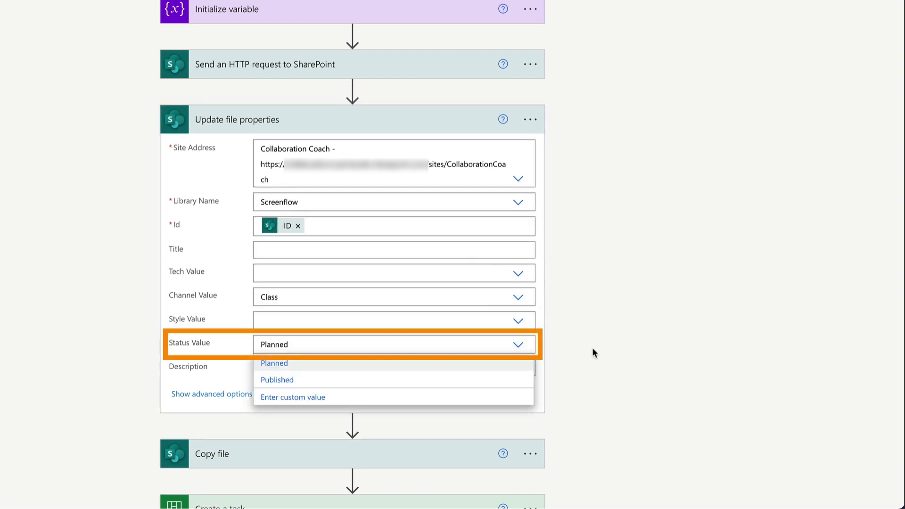
click(591, 343)
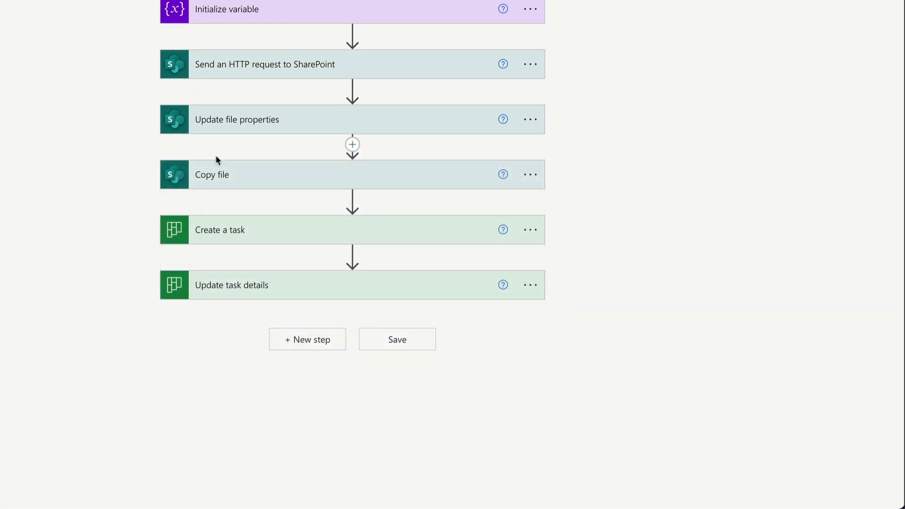
Examine the Copy file action, browsing Screenflow's TEMPLATES folder for the file to copy and viewing the dynamic content for Destination Folder.
click(218, 183)
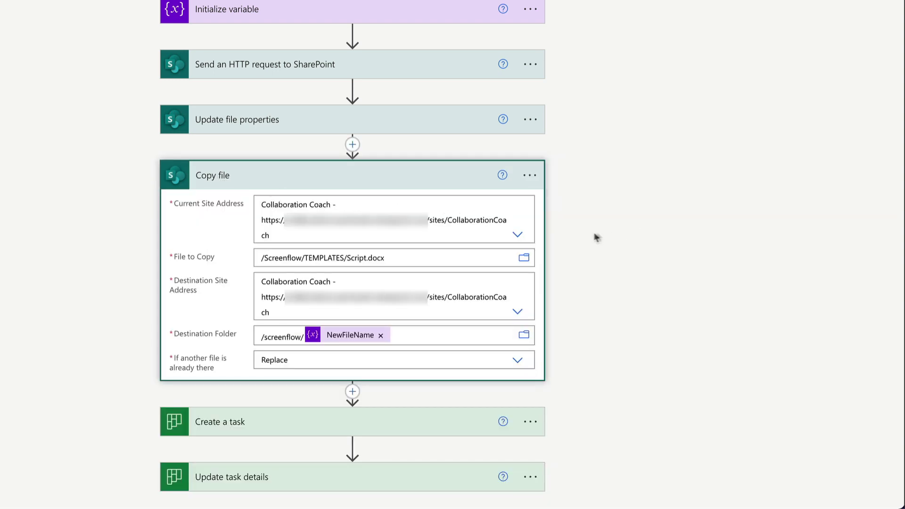
click(526, 258)
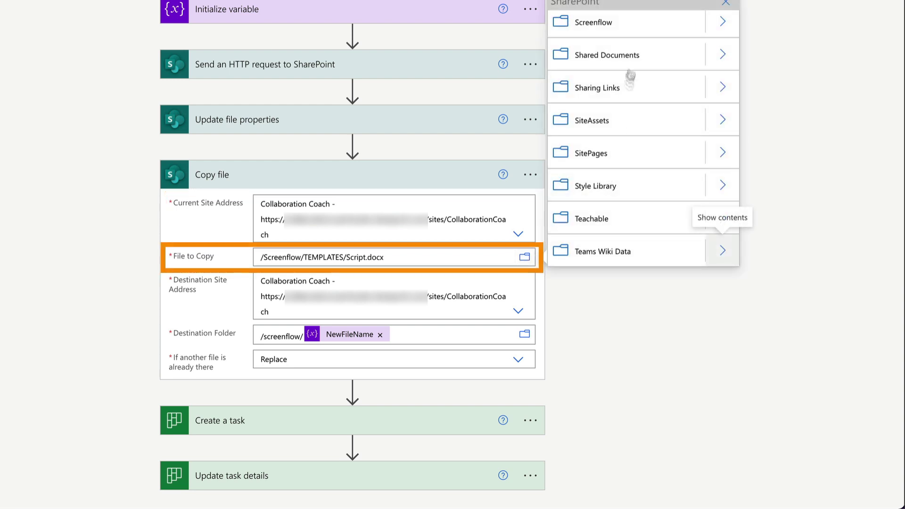
click(715, 23)
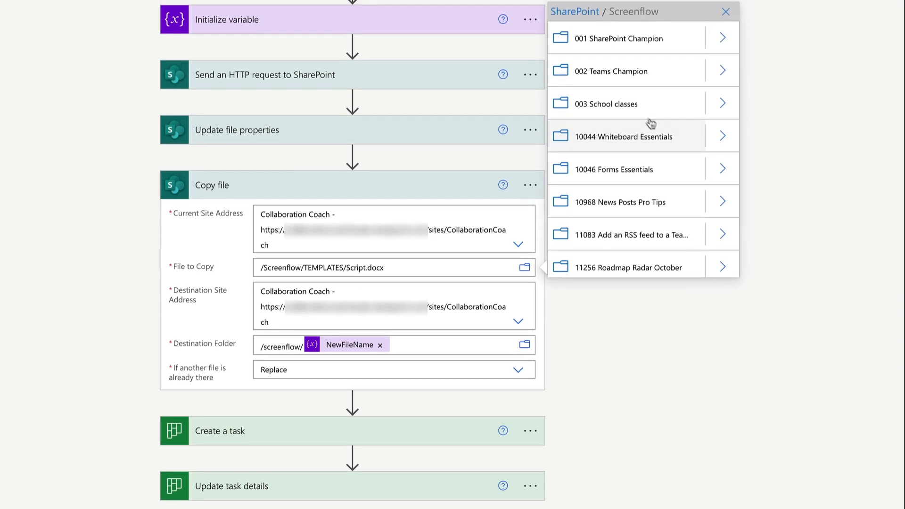
scroll(653, 150, down, 1)
scroll(654, 150, down, 15)
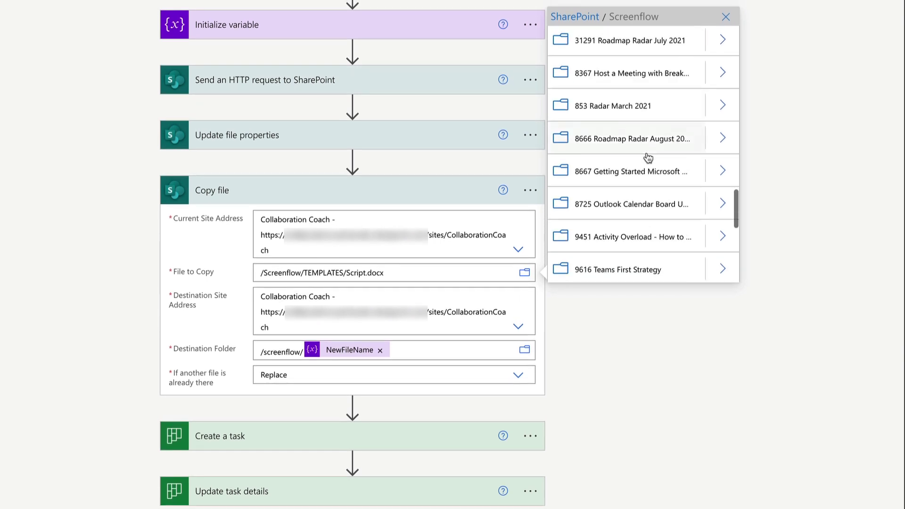
scroll(648, 157, down, 3)
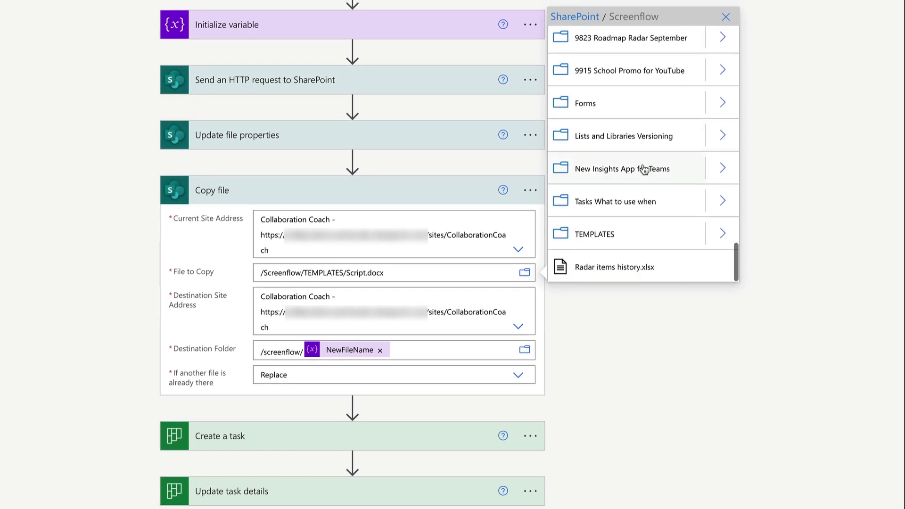
click(718, 235)
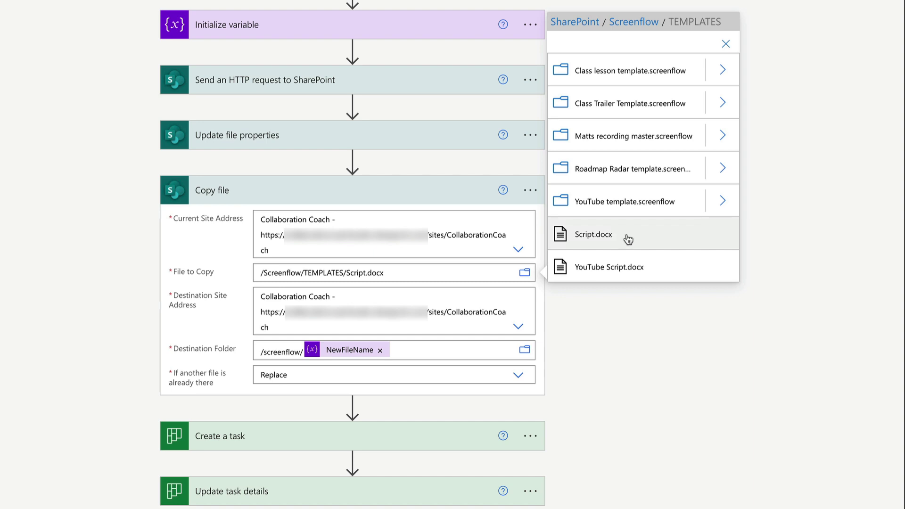
click(611, 334)
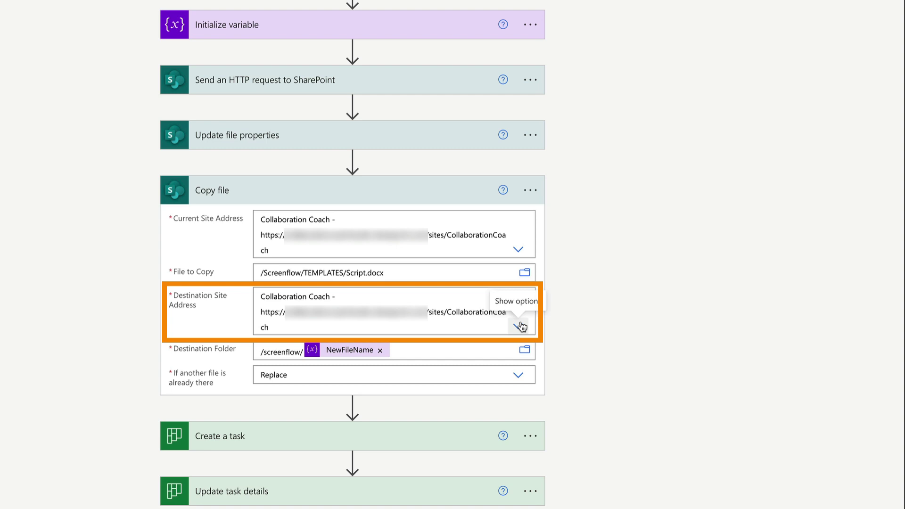
click(455, 349)
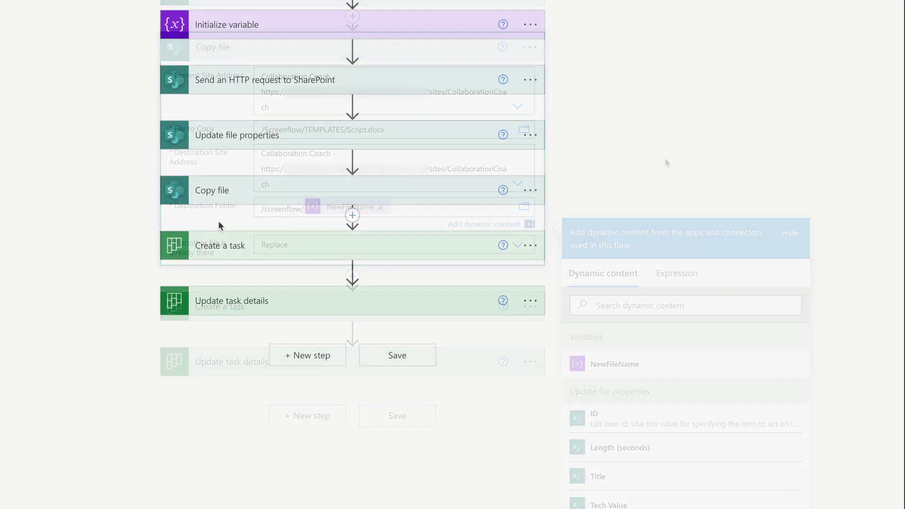
Examine the Create a task action and the options available for its Group Id and Plan Id.
click(225, 249)
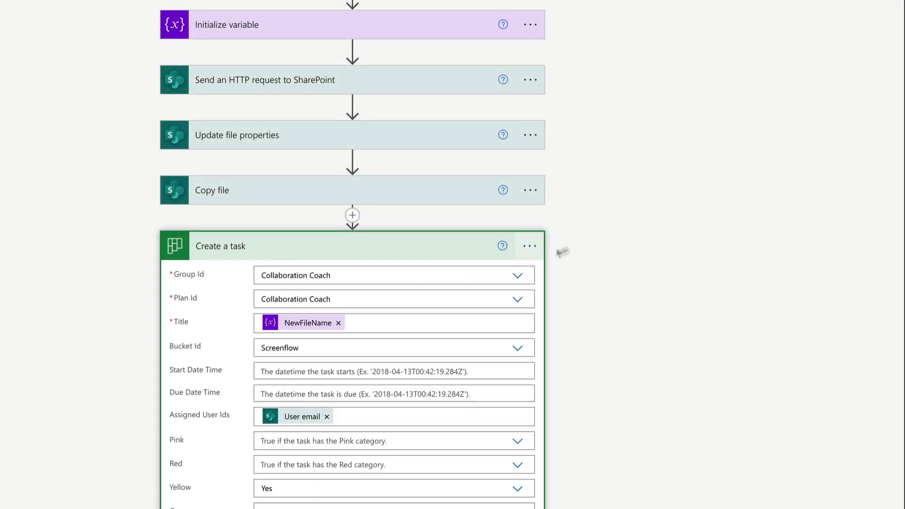
scroll(617, 222, down, 1)
scroll(618, 218, down, 5)
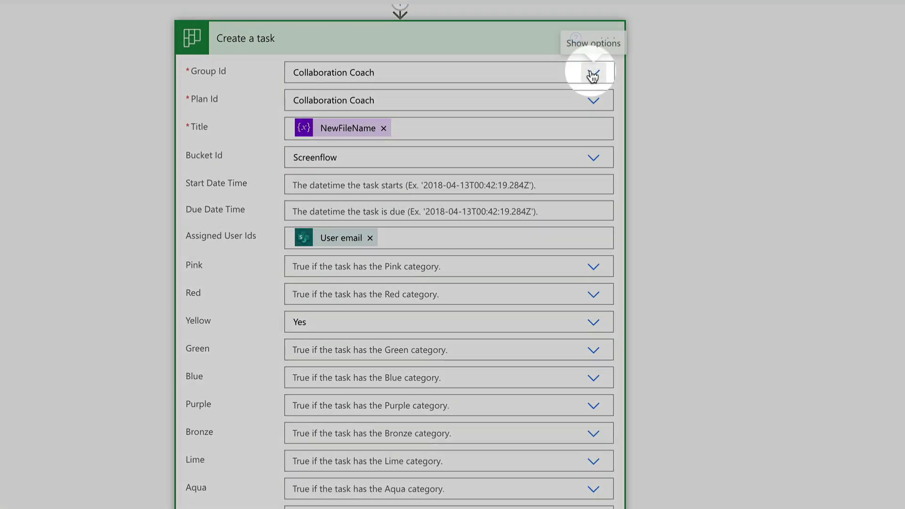
click(592, 73)
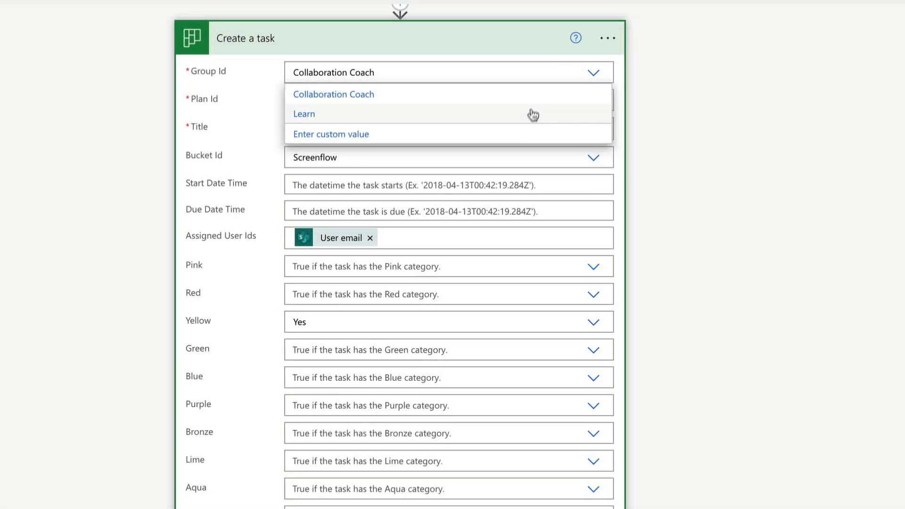
click(647, 88)
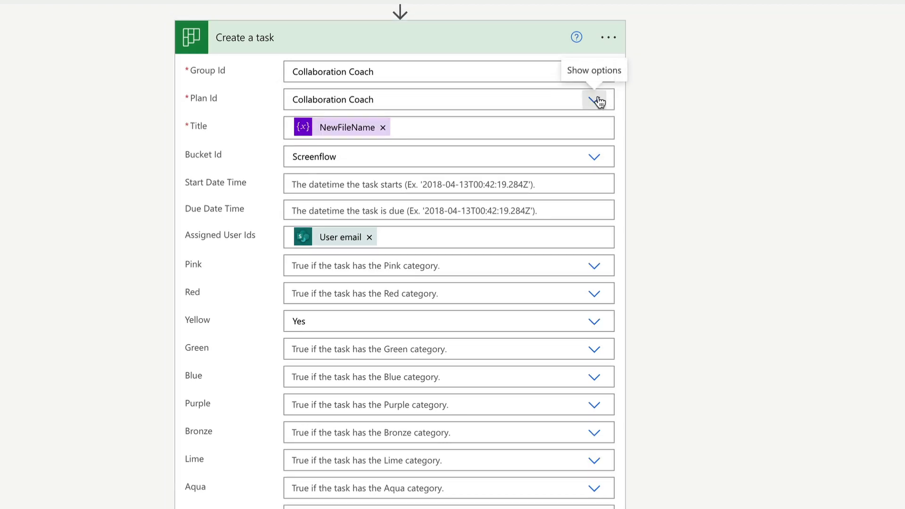
click(595, 100)
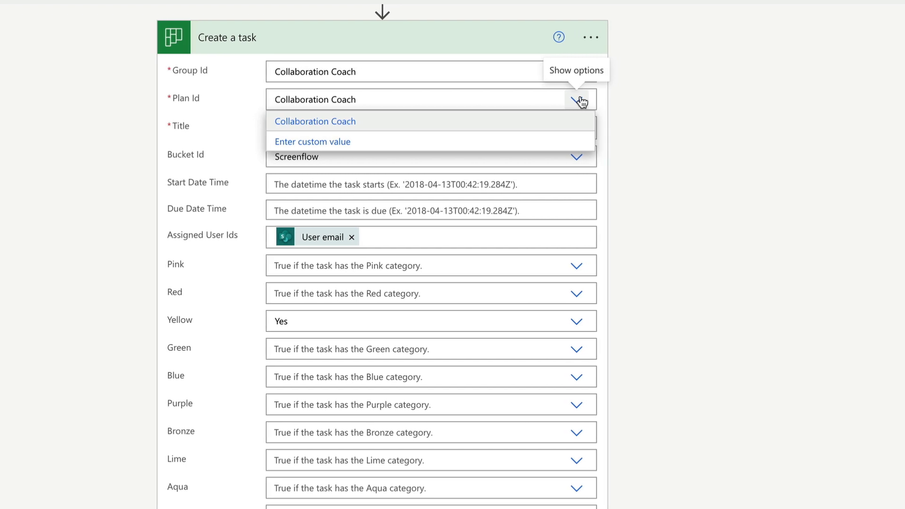
click(621, 106)
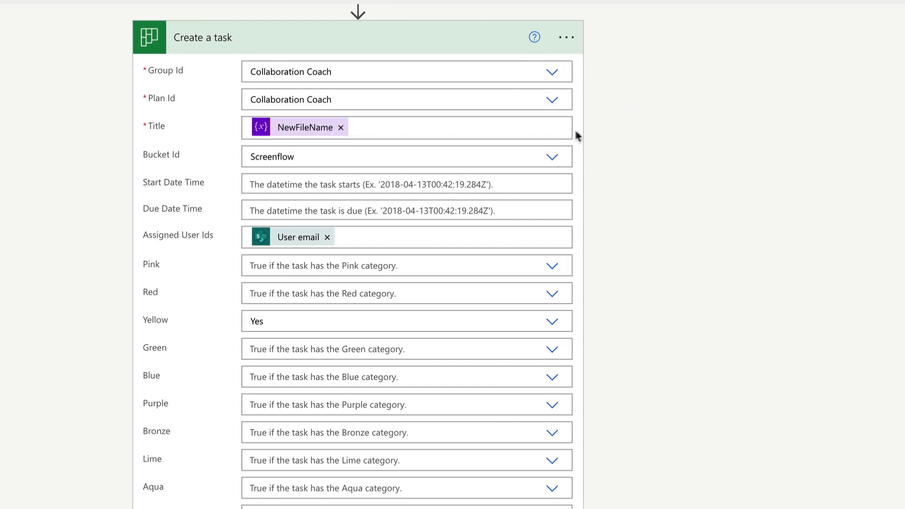
Examine the dynamic content available for the task's Title and the options available for its Bucket Id.
click(534, 127)
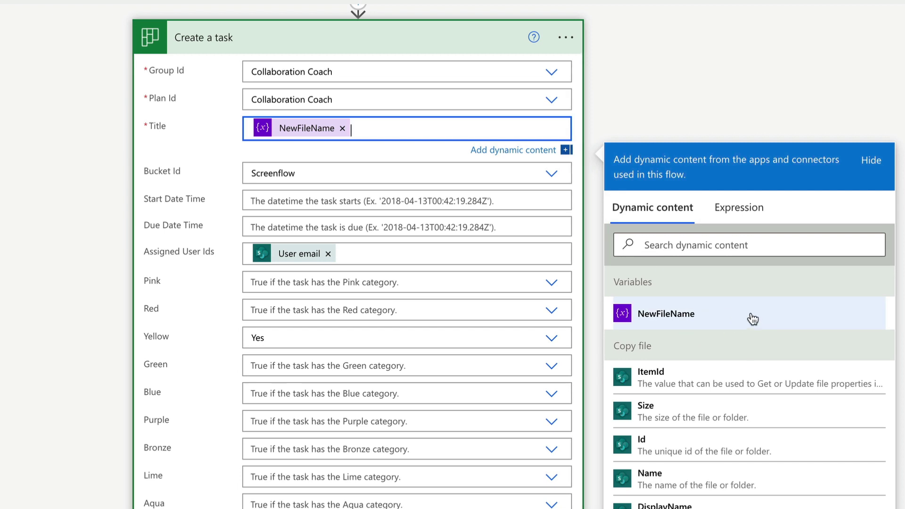
click(551, 175)
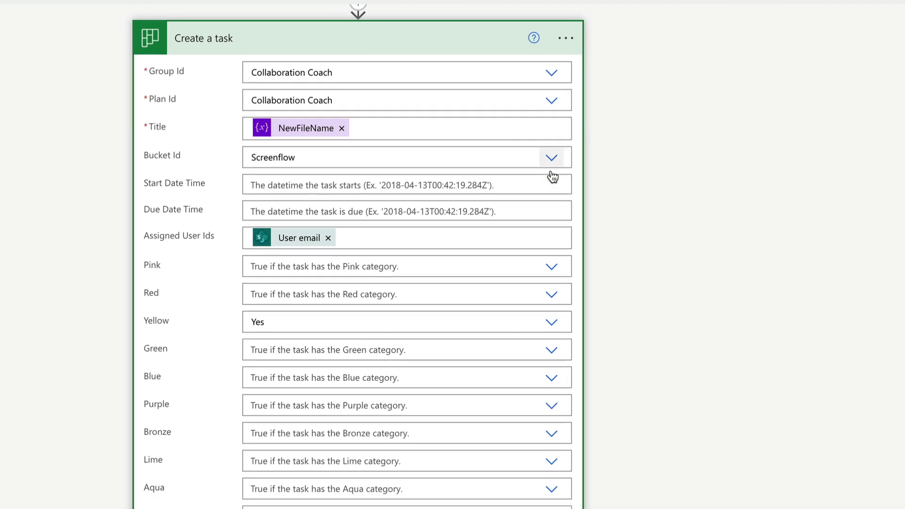
click(552, 158)
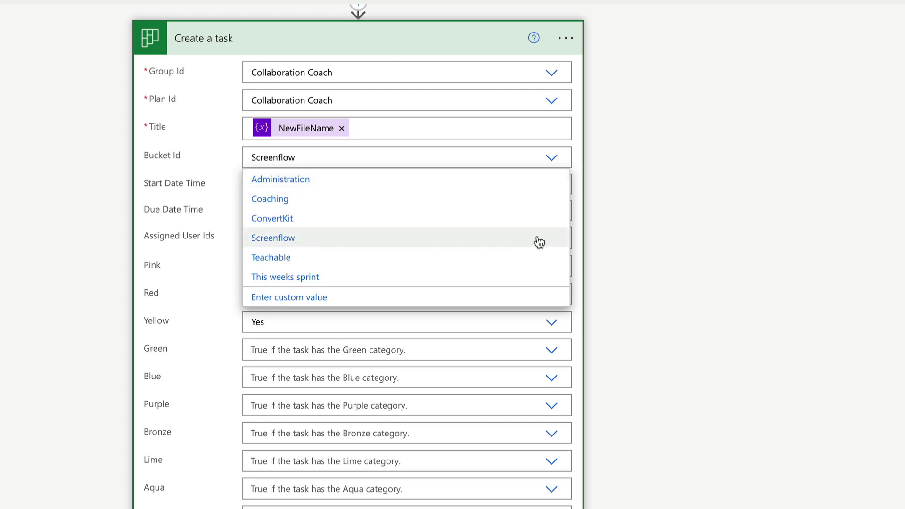
click(625, 228)
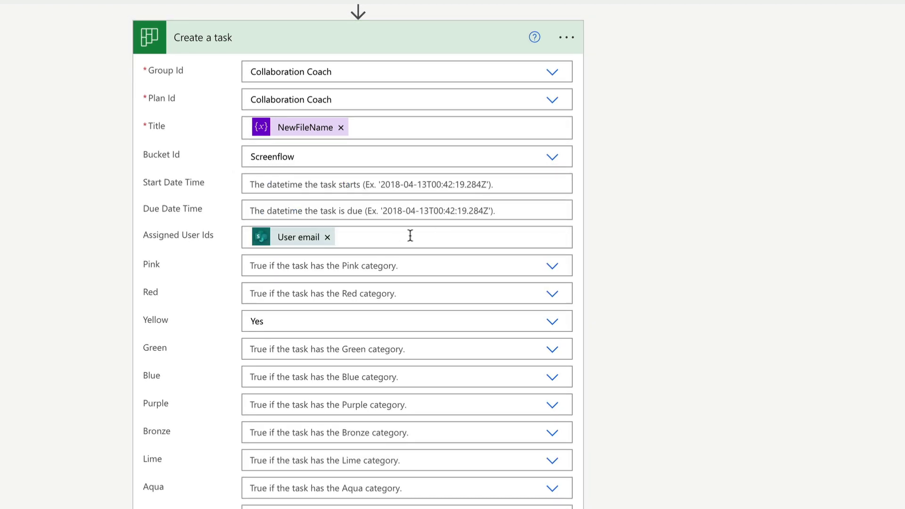
Search the dynamic content for "user" to examine the values available for the task's Assigned User Ids.
click(395, 236)
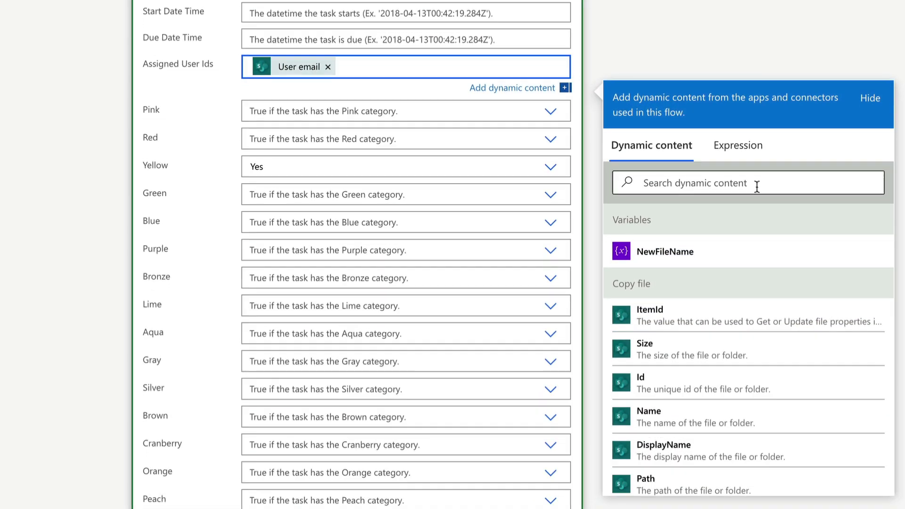
click(755, 182)
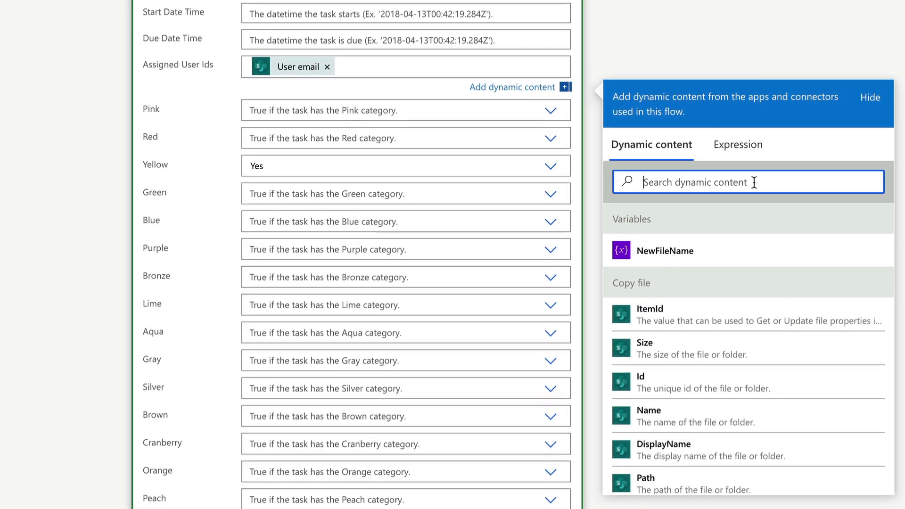
text(user)
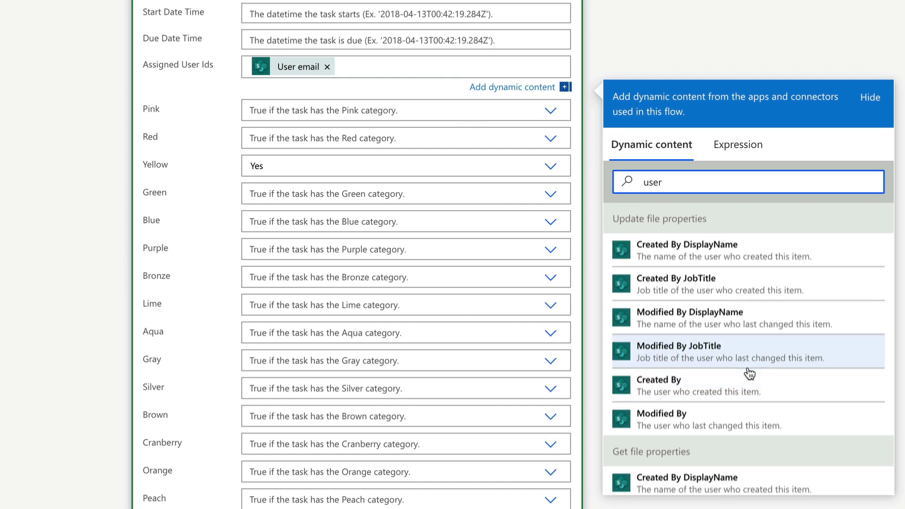
scroll(750, 374, down, 5)
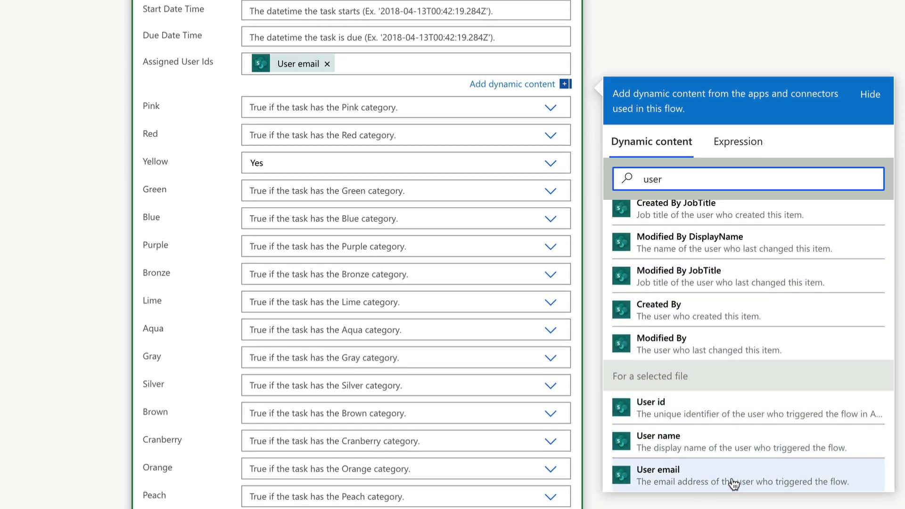
click(726, 61)
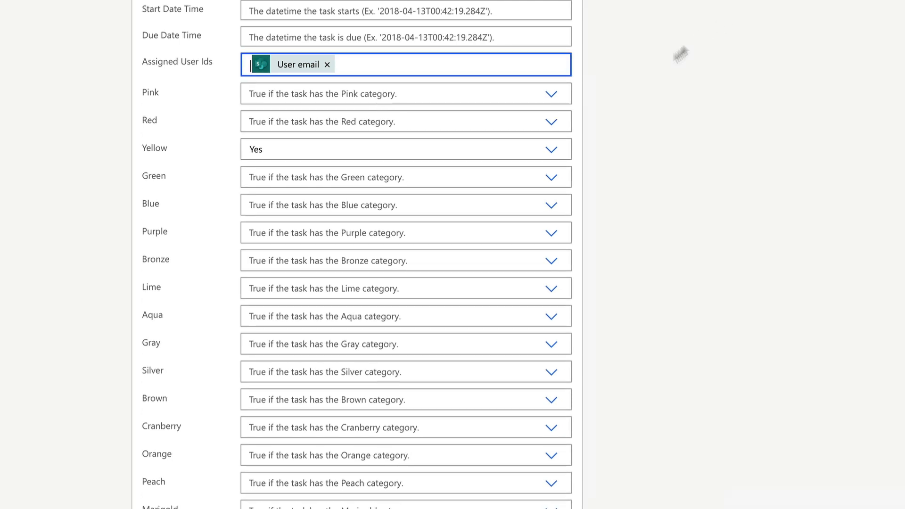
Examine the options for the task's Yellow category and collapse the Create a task action.
click(552, 151)
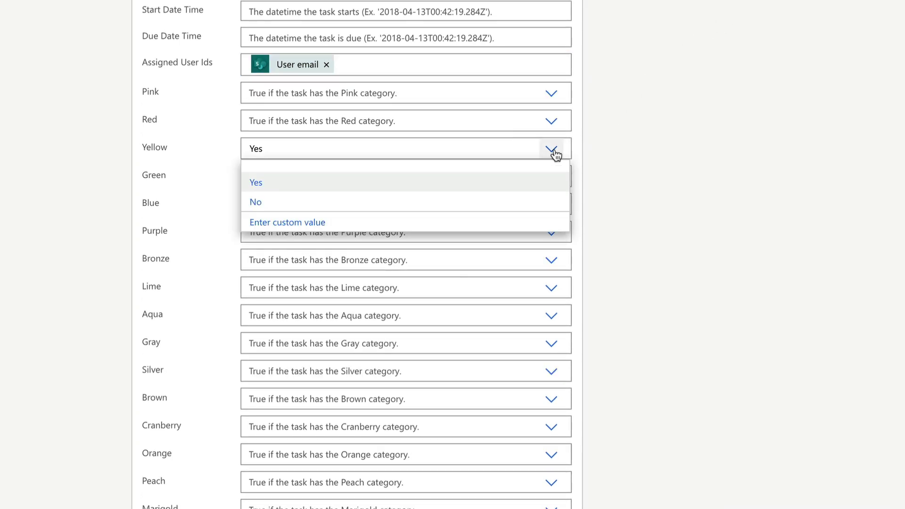
click(644, 143)
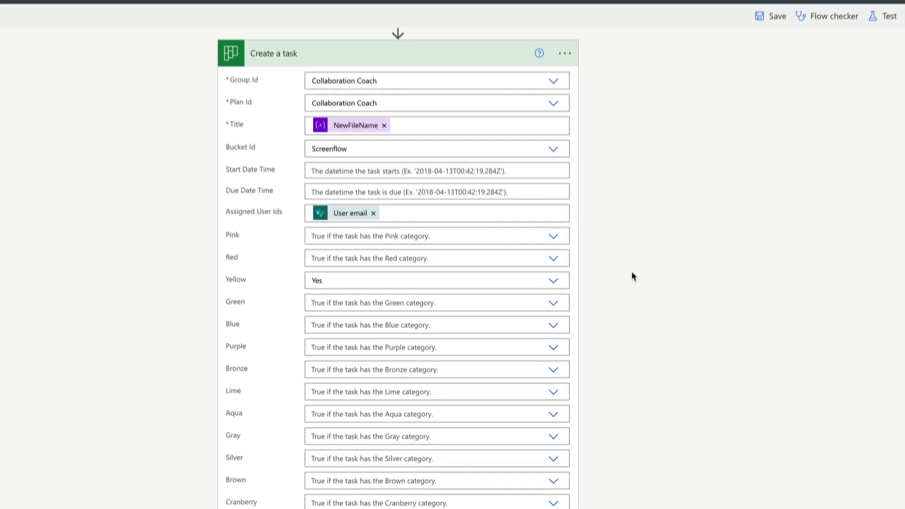
click(283, 78)
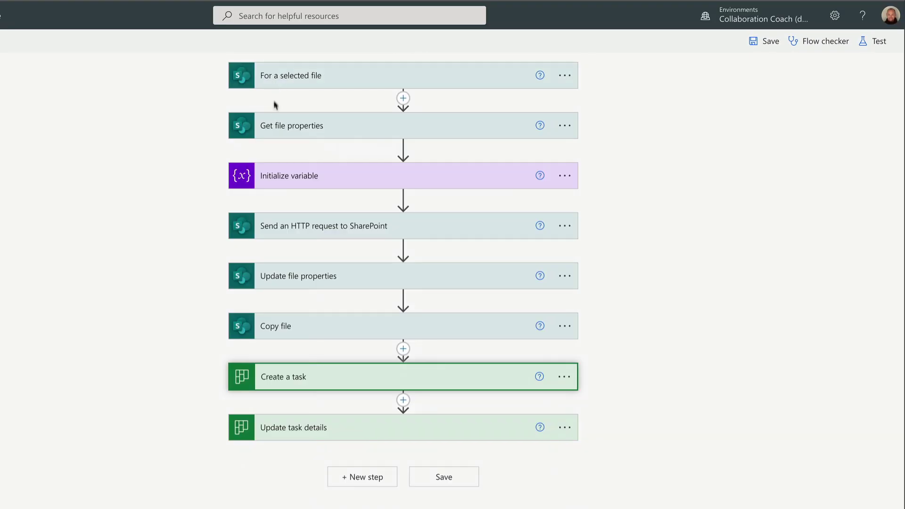
Examine the Update task details action and search the dynamic content for "id" for its Task Id.
click(297, 426)
scroll(452, 375, down, 8)
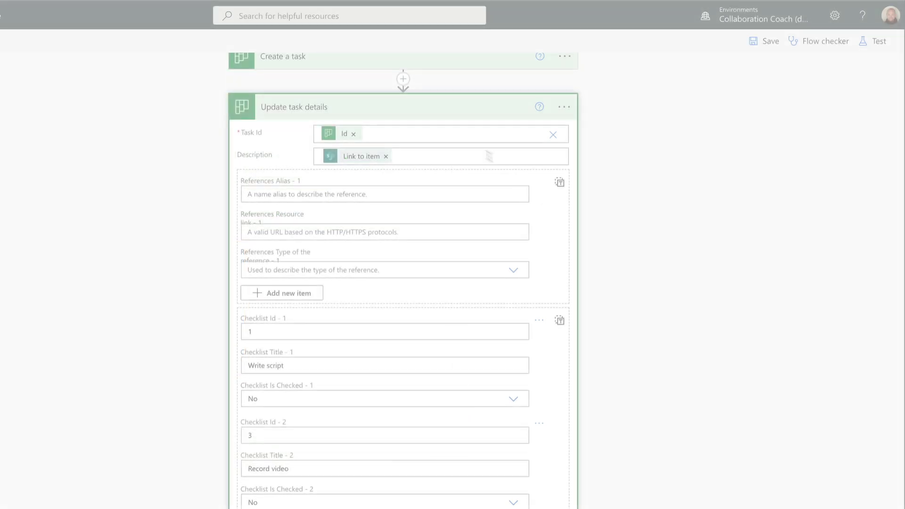
click(439, 133)
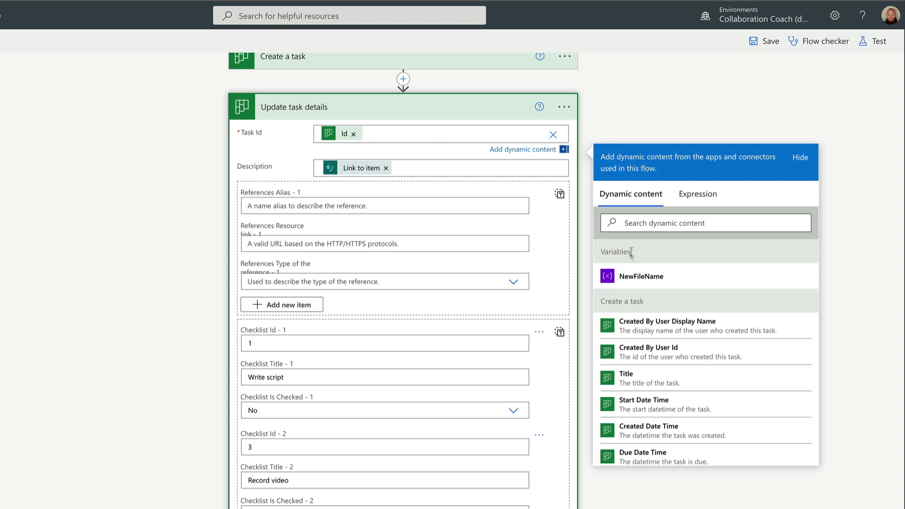
click(628, 227)
text(id)
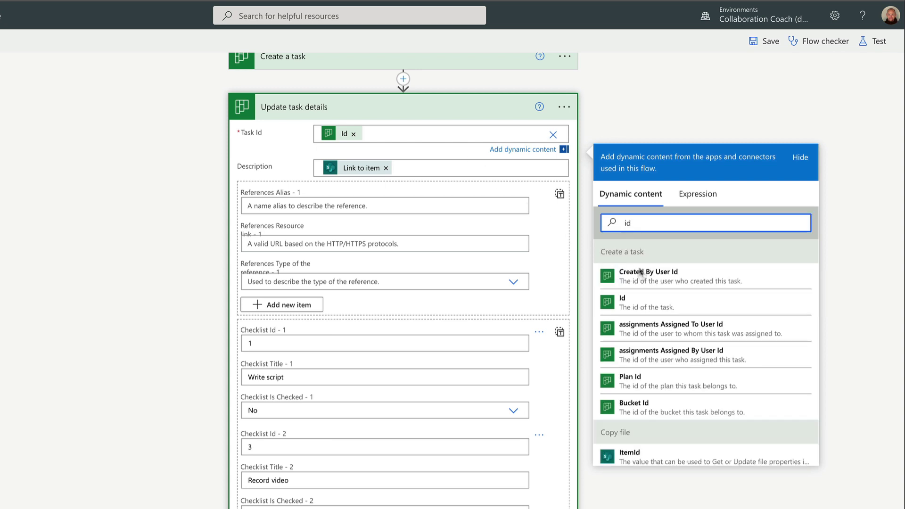
click(643, 124)
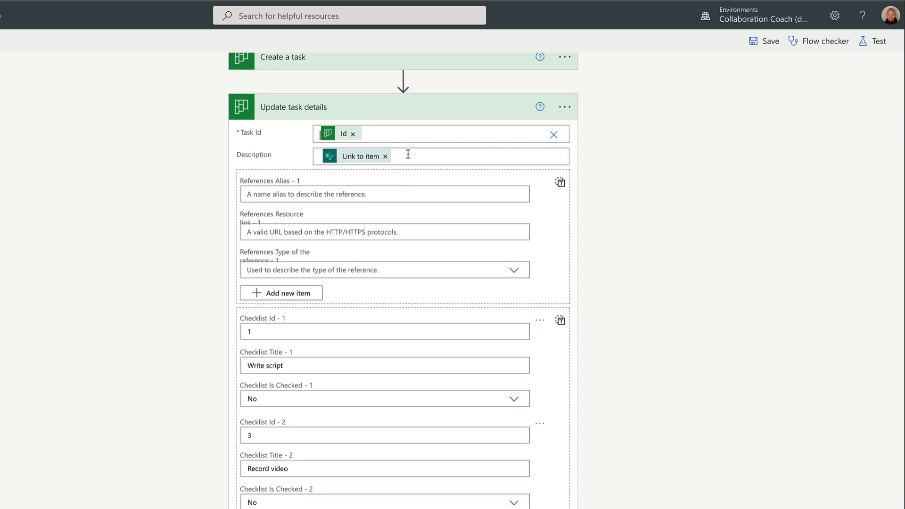
Search the dynamic content for "link" to examine the values available for the task's Description.
click(408, 154)
click(639, 246)
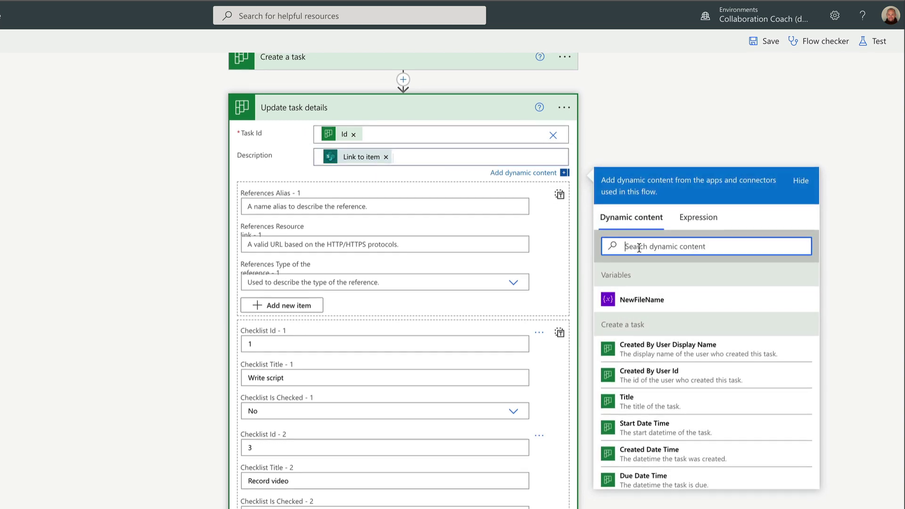
text(link)
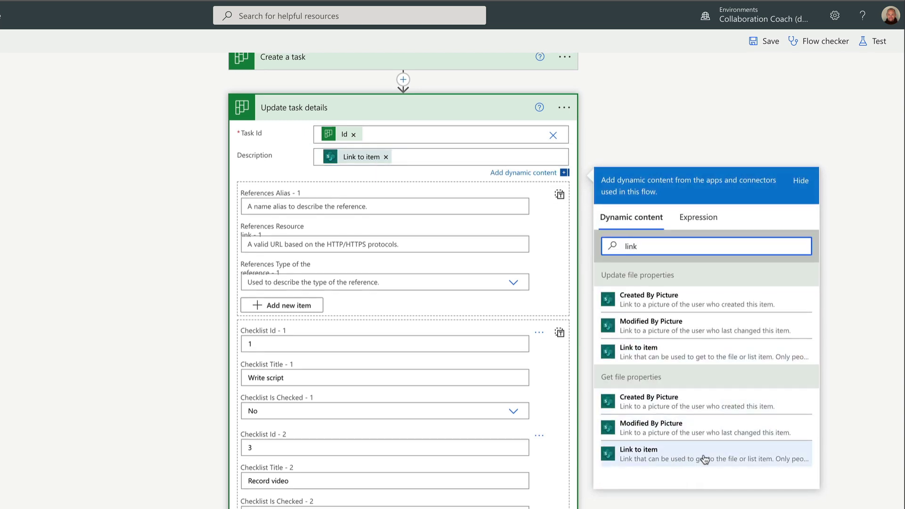
click(854, 299)
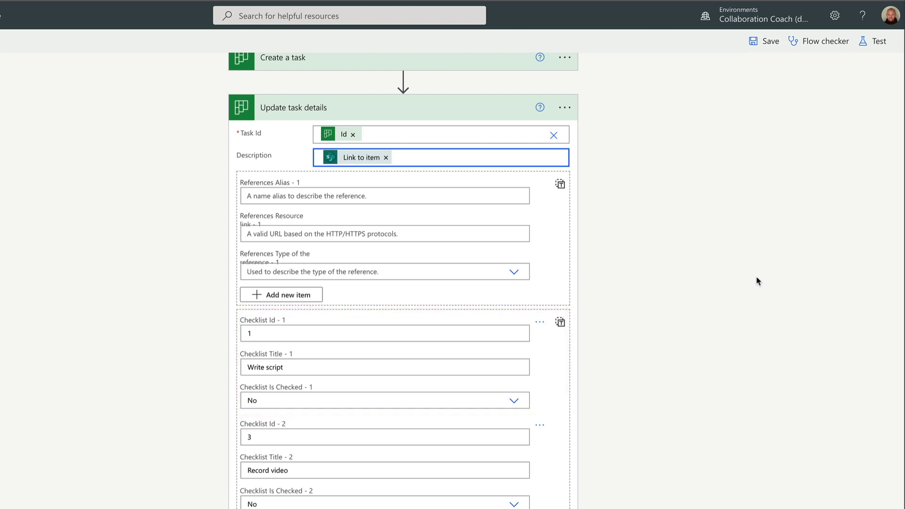
Examine the options for whether the "Write script" checklist item is checked.
scroll(739, 285, down, 1)
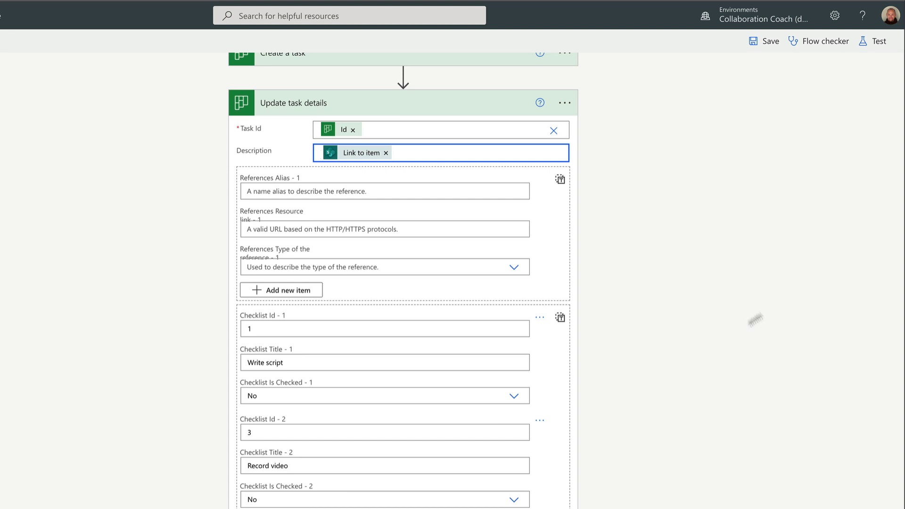
click(513, 397)
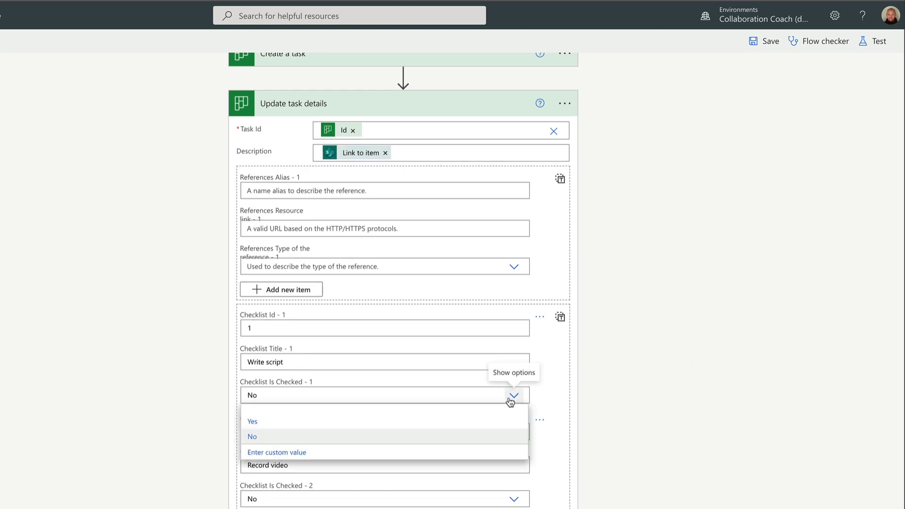
click(636, 383)
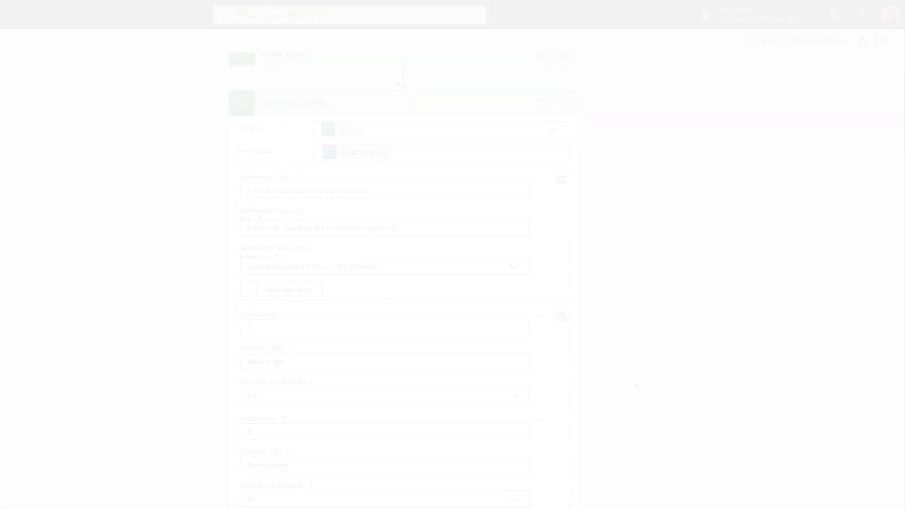